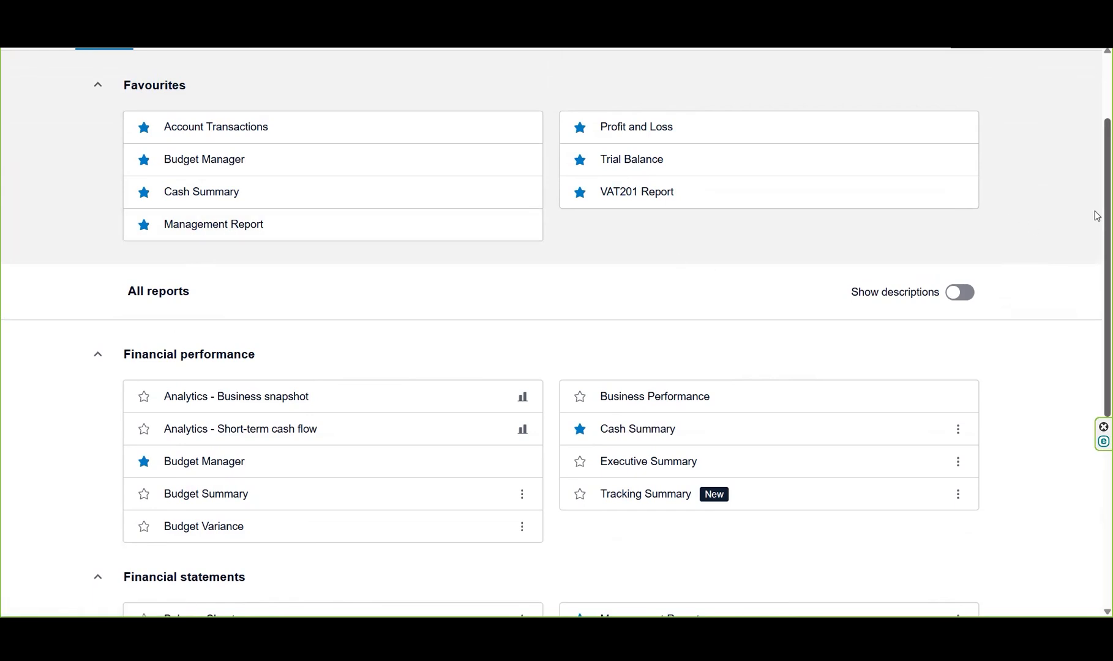
Open the Management Report from the favourite reports.
scroll(1097, 215, "up", 2)
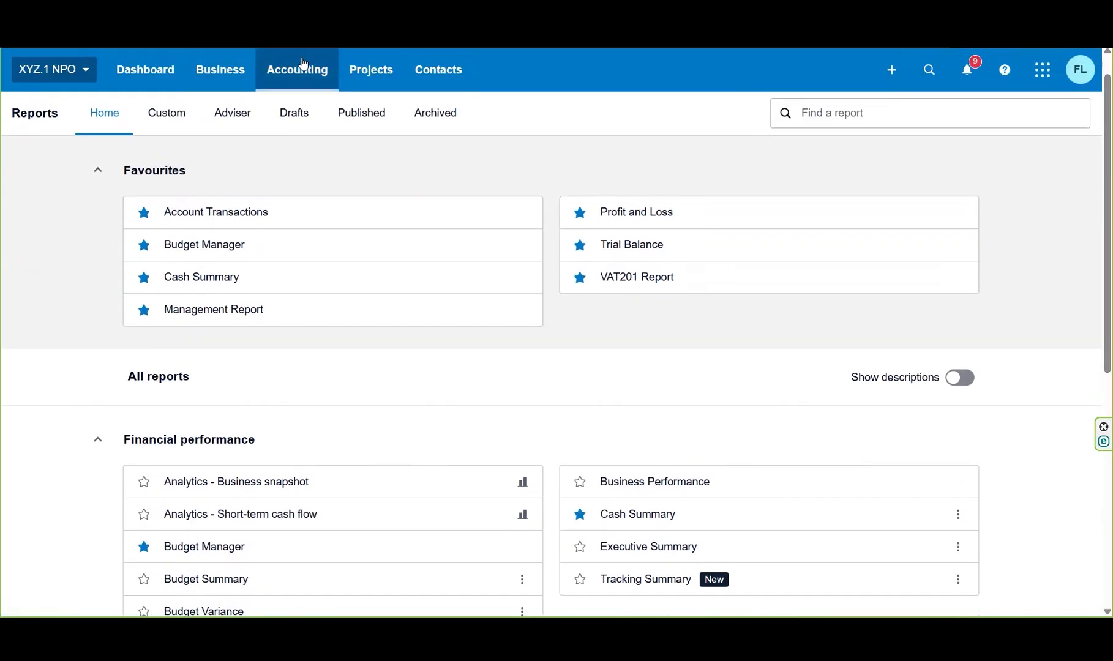
scroll(1096, 109, "down", 2)
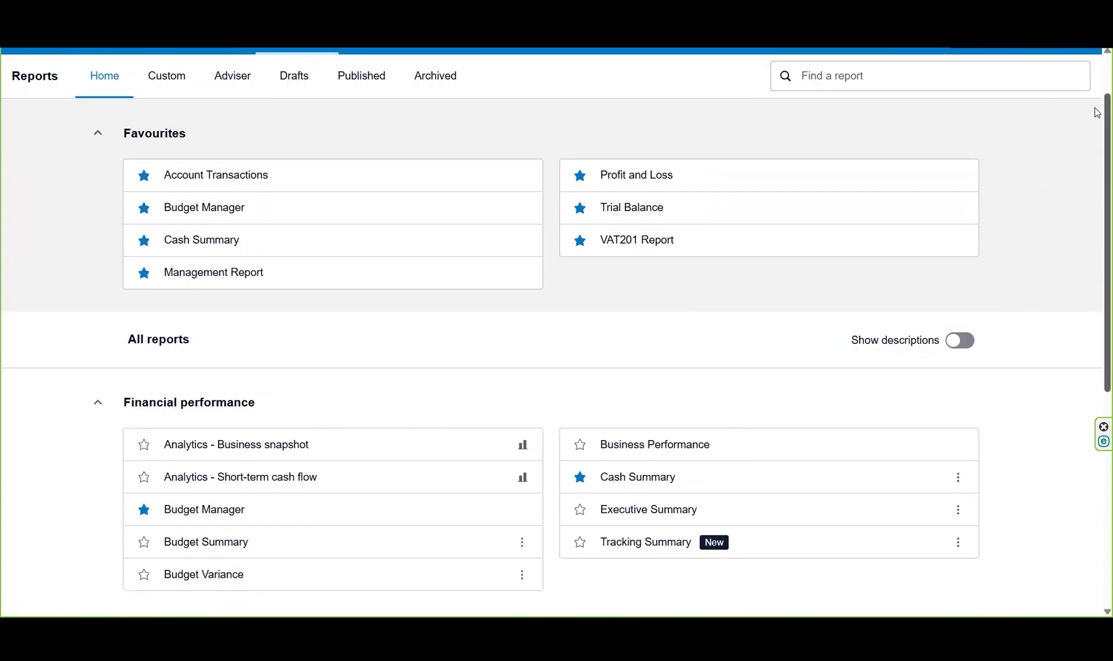
scroll(1096, 163, "up", 2)
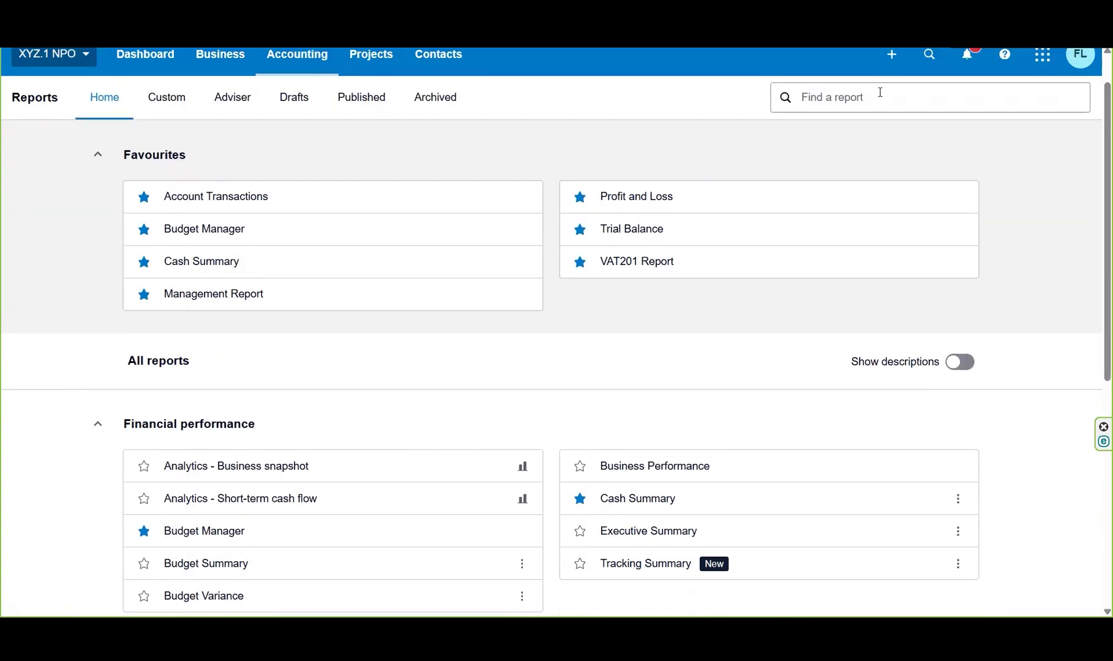
scroll(1097, 295, "down", 4)
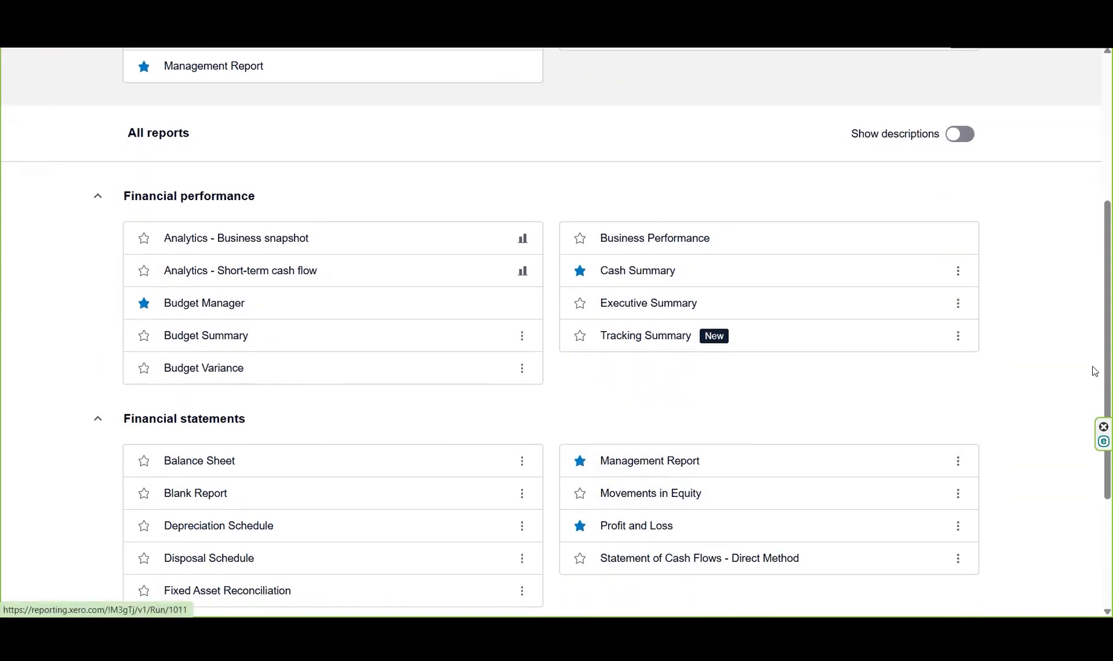
scroll(1096, 378, "up", 4)
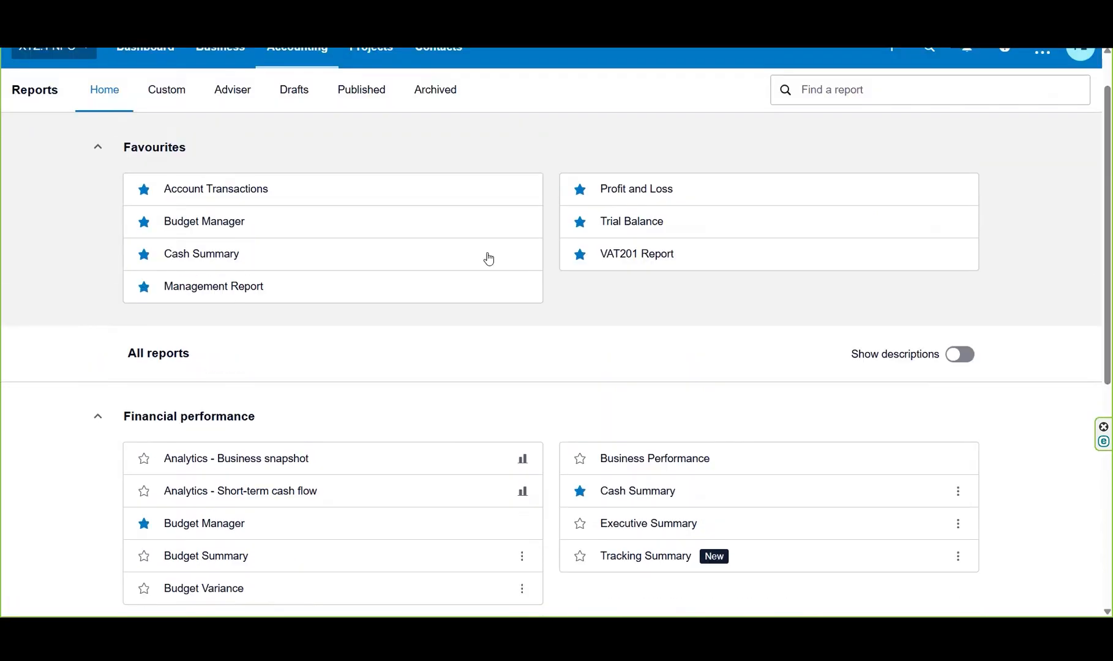
left_click(209, 286)
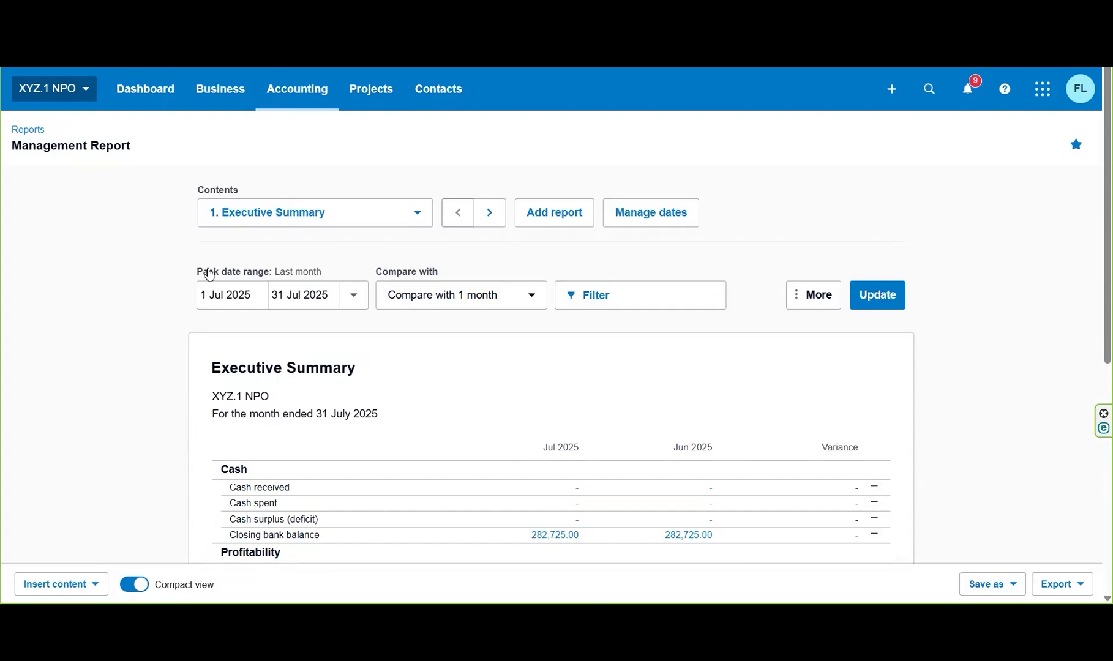
Remove the Aged Payables Summary and Aged Receivables Summary from the report pack and check the remaining contents.
left_click(415, 214)
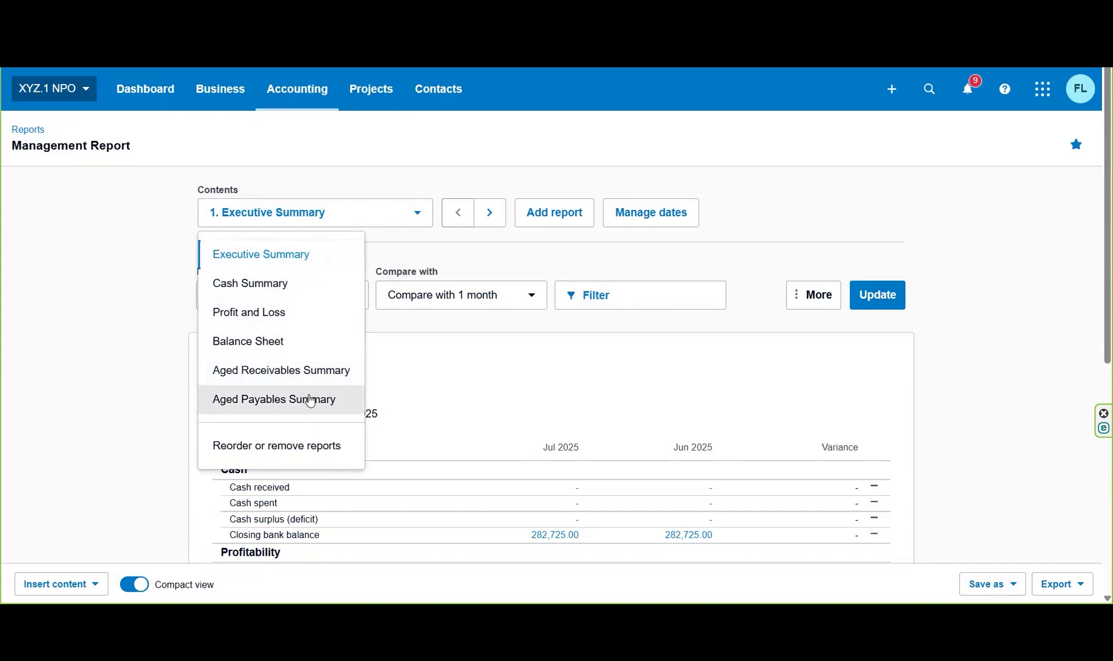
left_click(307, 451)
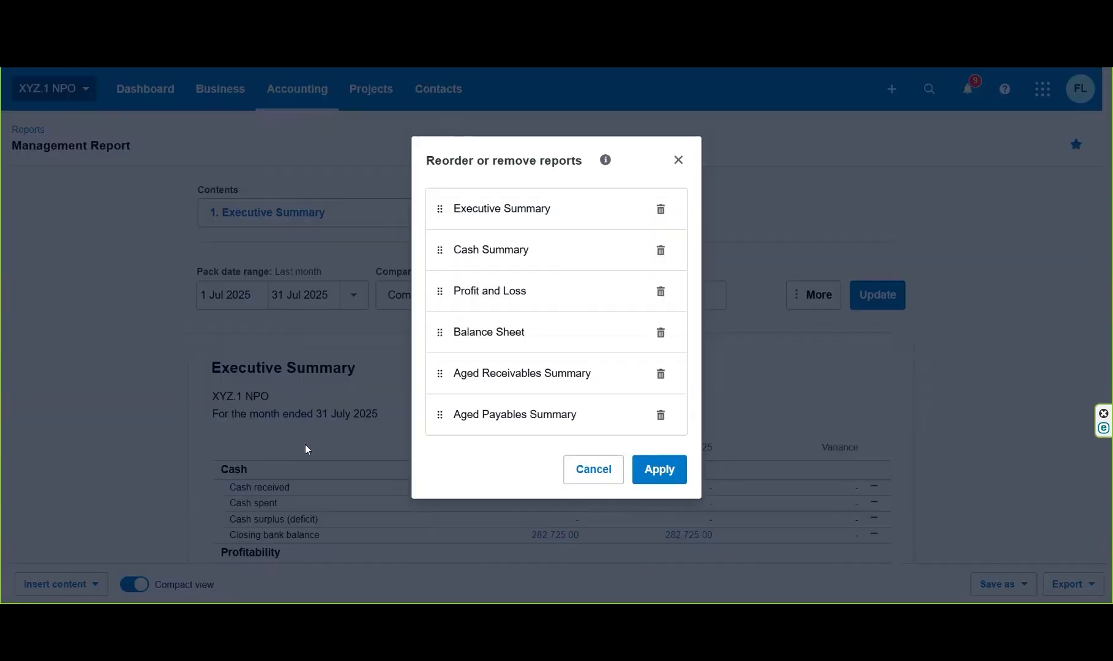
left_click(667, 424)
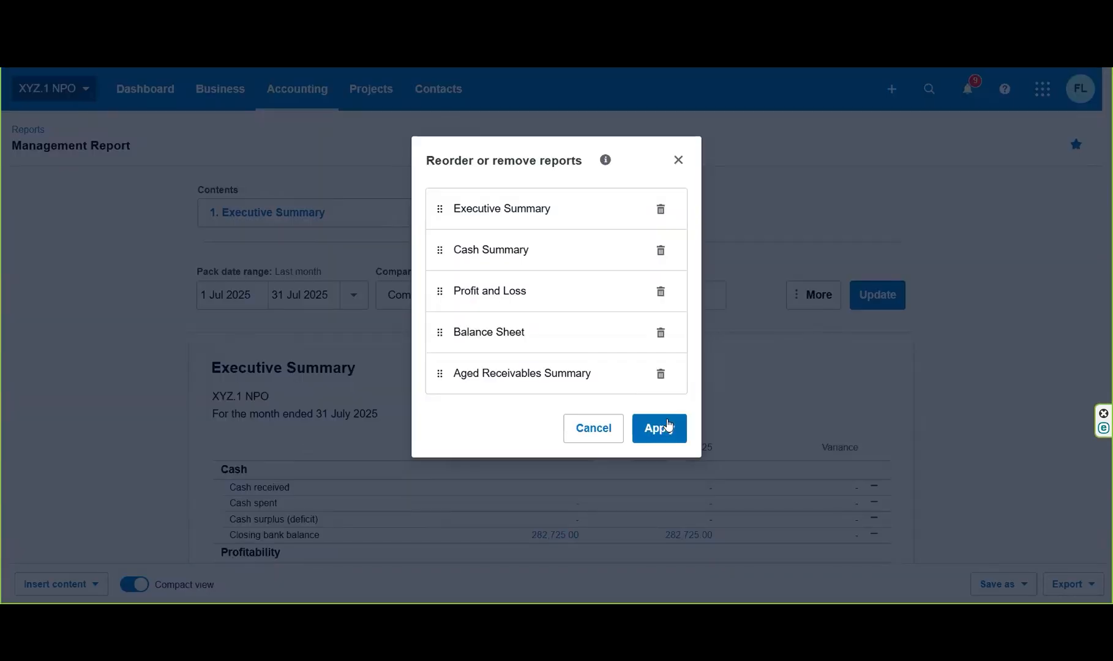
left_click(667, 382)
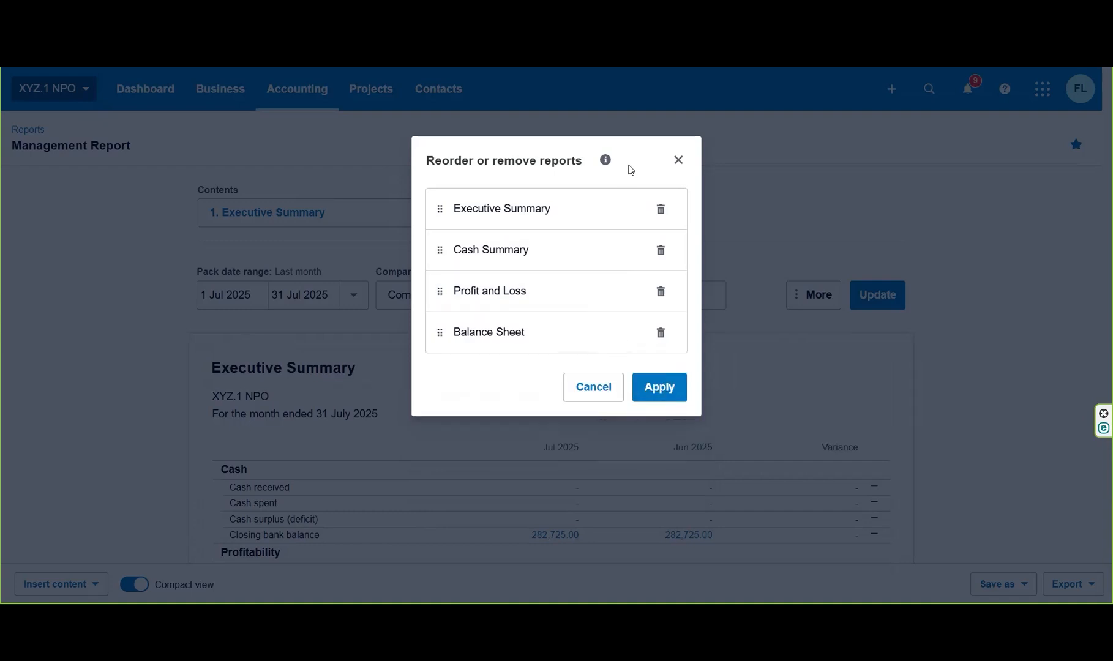
left_click(661, 387)
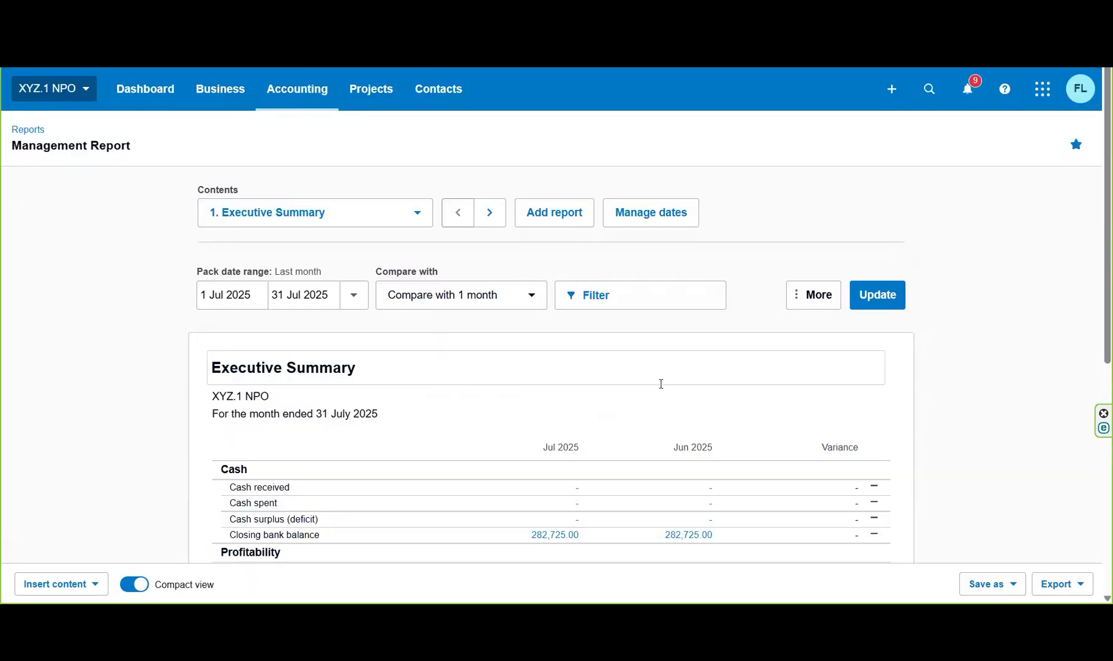
left_click(416, 218)
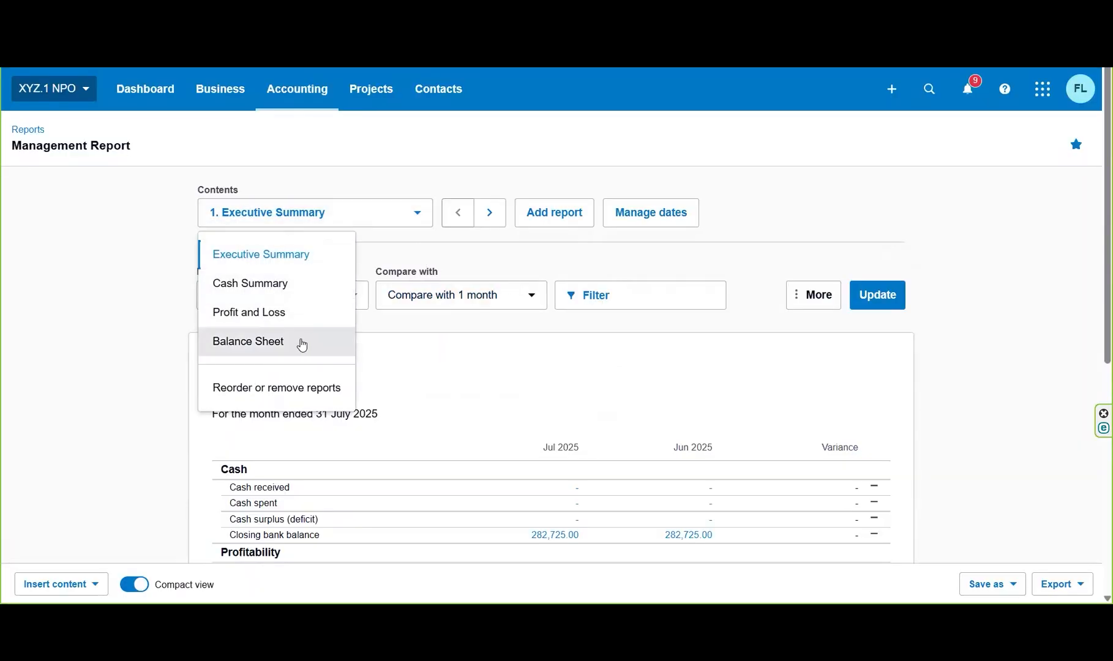
left_click(602, 252)
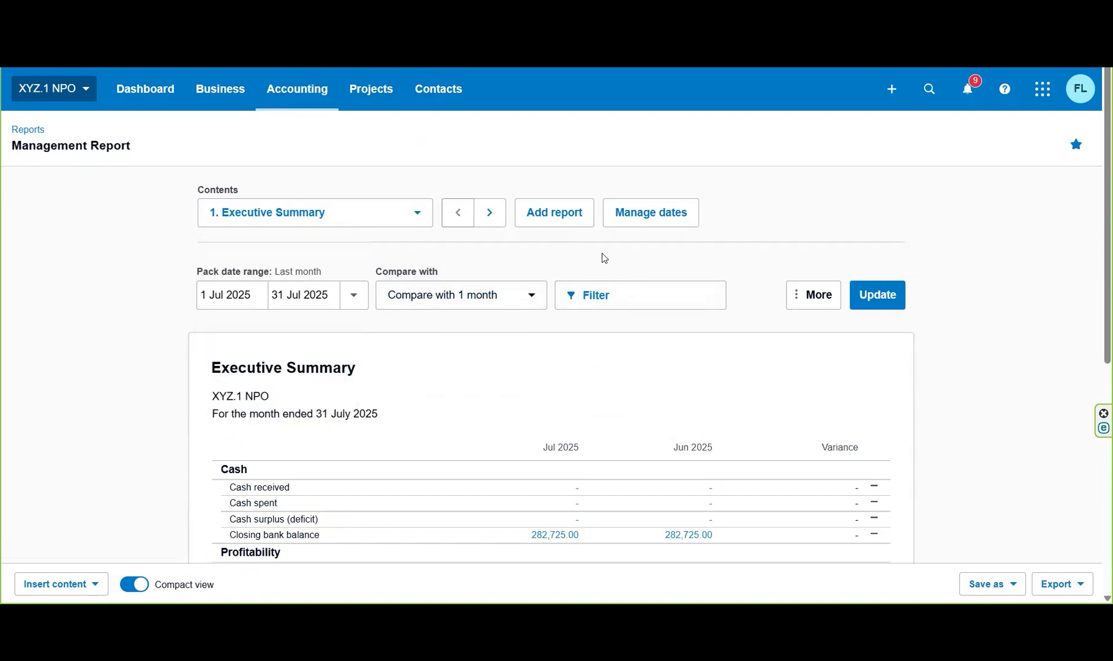
Examine the reports available to add to the pack and the date settings of its existing reports.
left_click(541, 218)
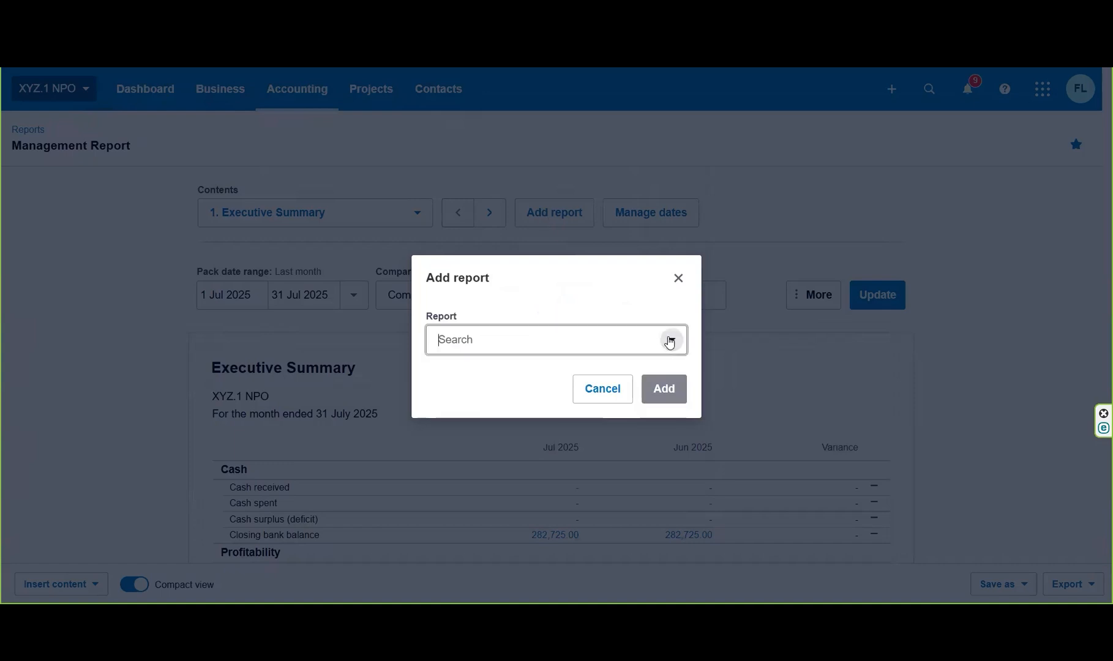
left_click(671, 340)
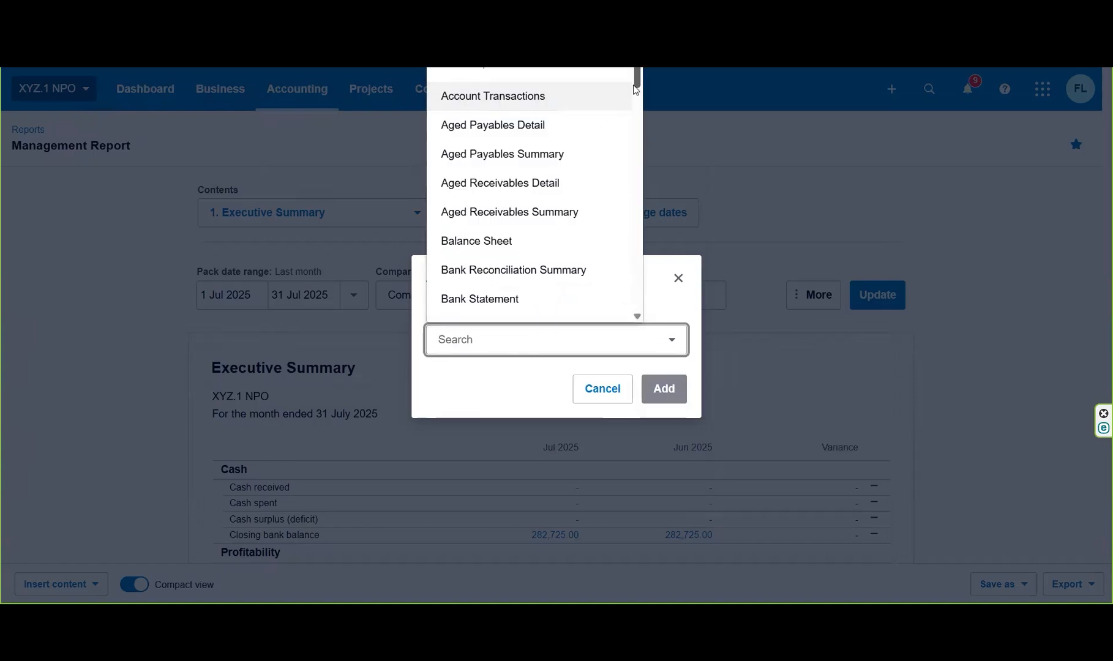
left_click_drag(635, 86, 638, 116)
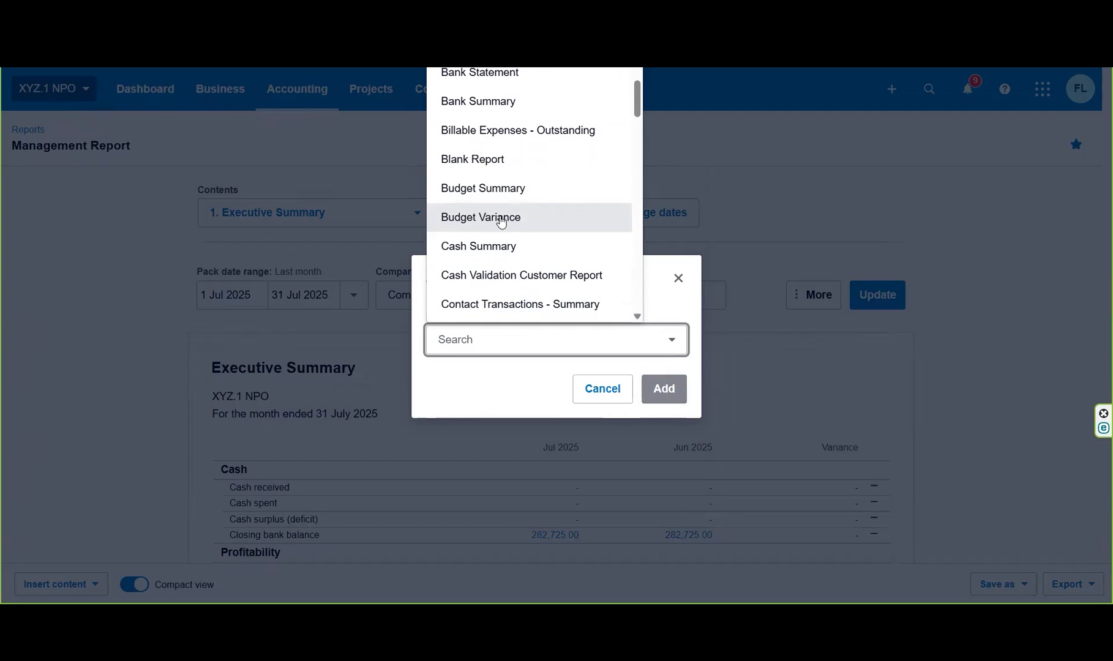
left_click_drag(640, 87, 654, 203)
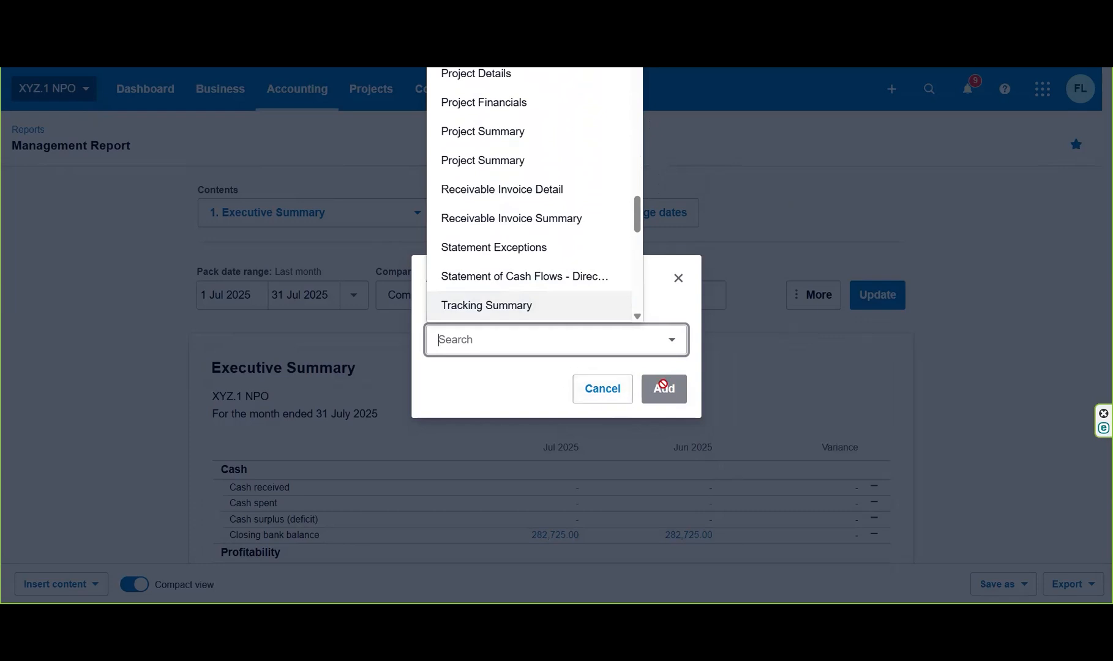
left_click(606, 391)
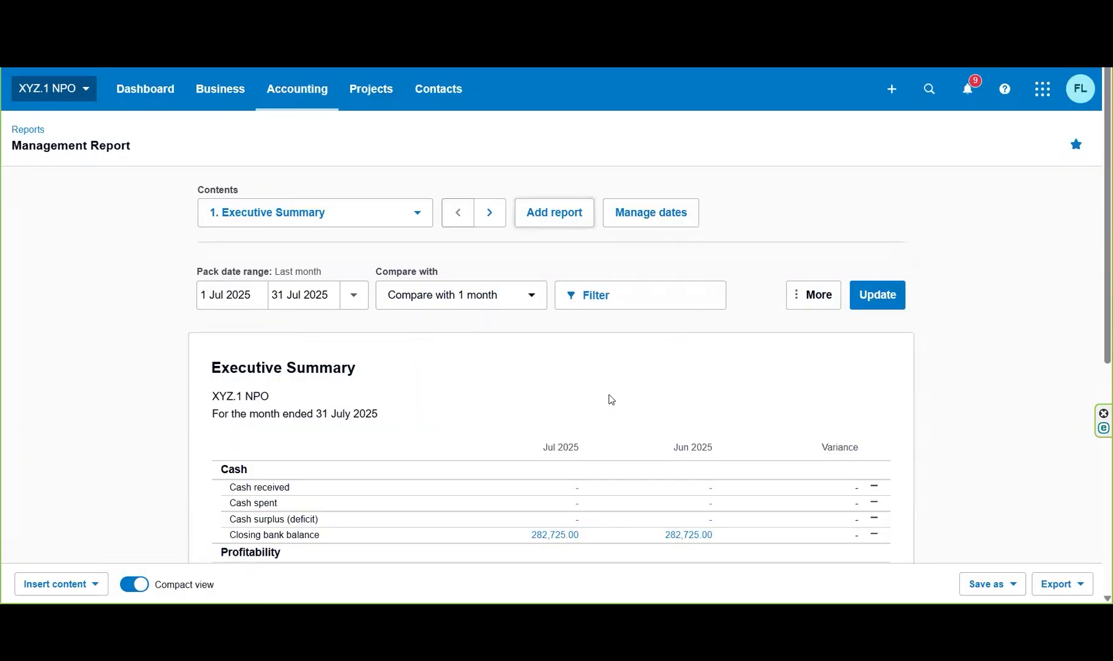
left_click(663, 213)
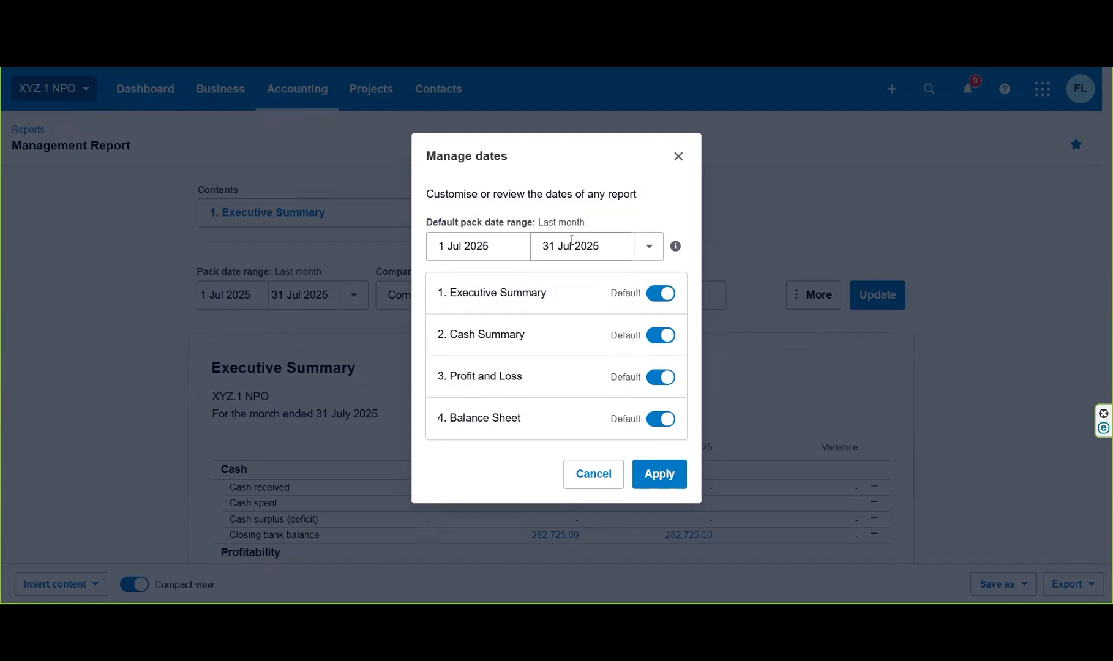
left_click(679, 158)
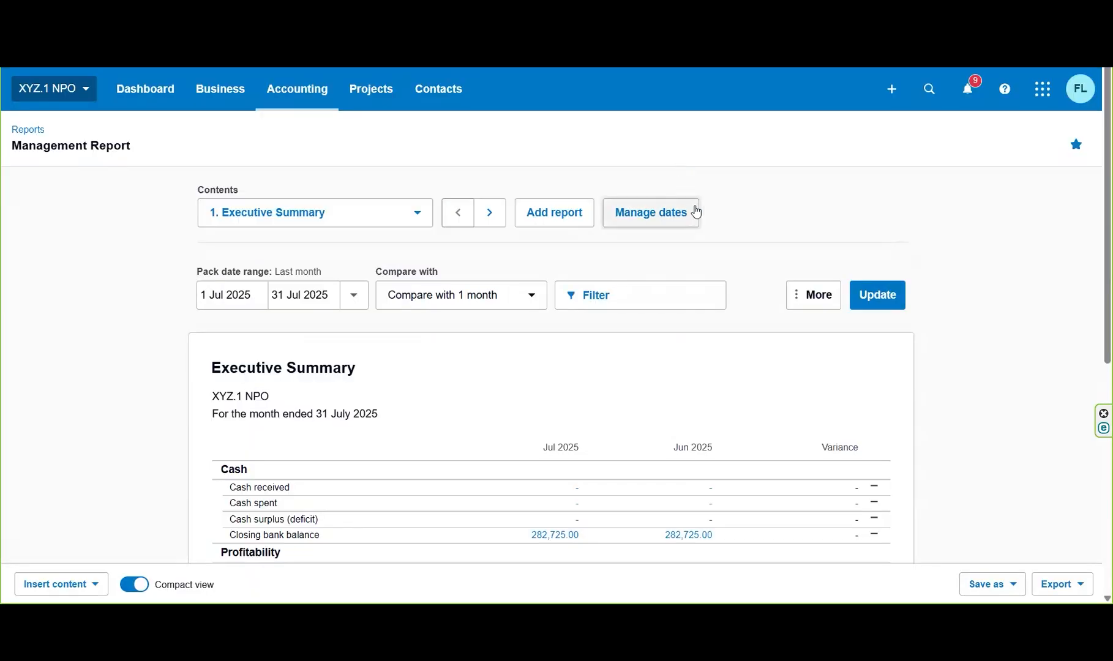
Update the Executive Summary with the pack date range set to This financial year and the comparison set to None.
left_click(354, 296)
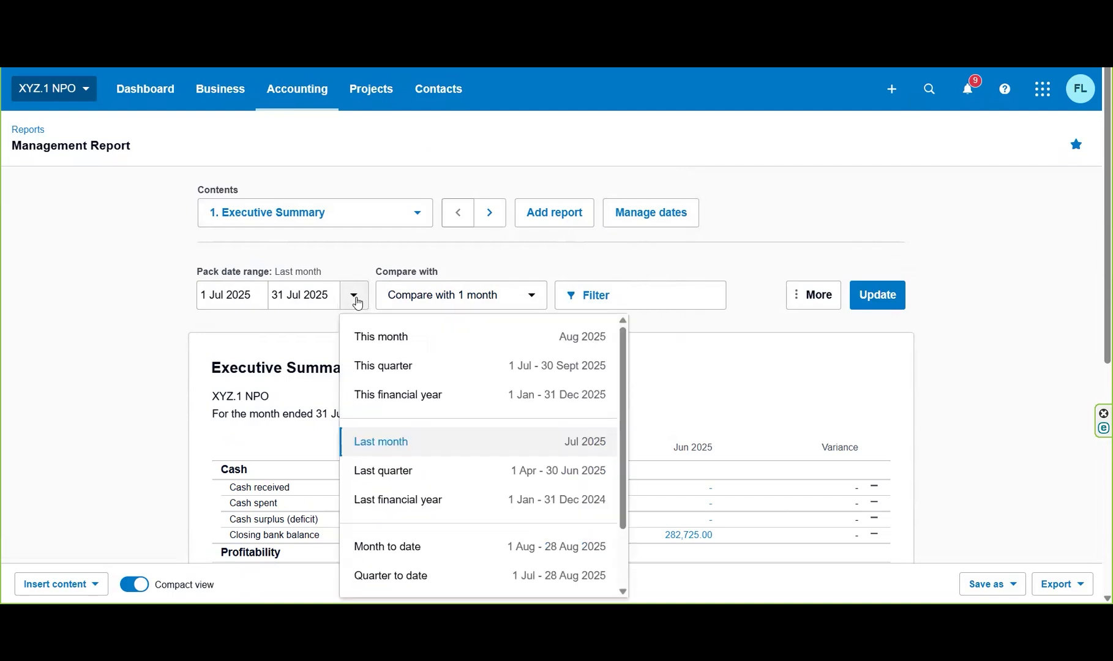
left_click(409, 392)
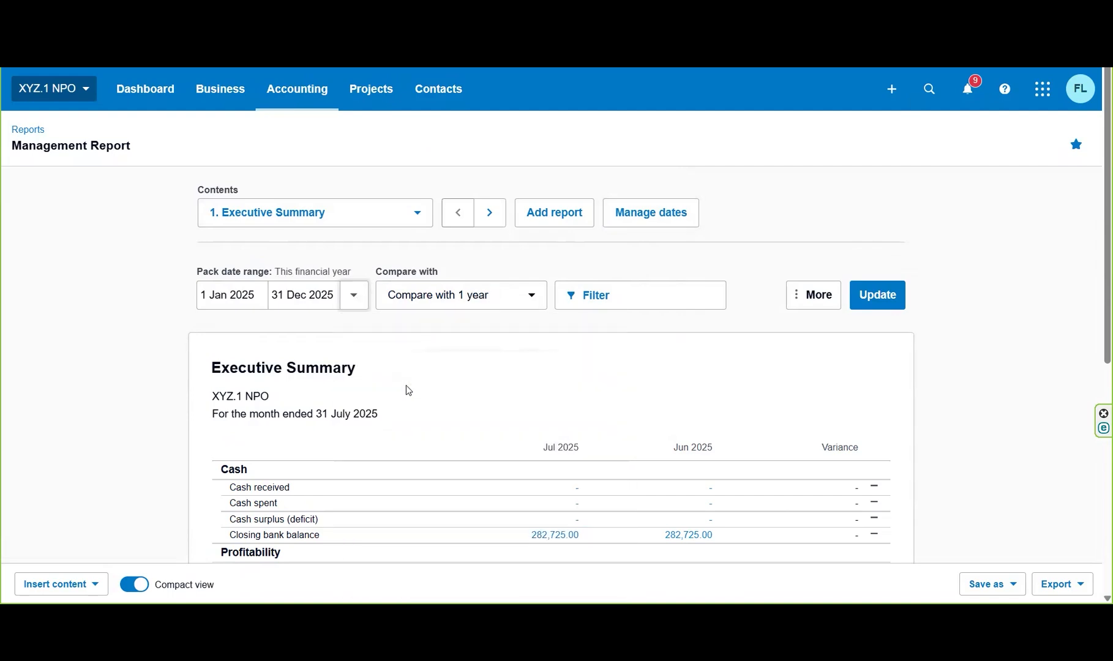
left_click(539, 301)
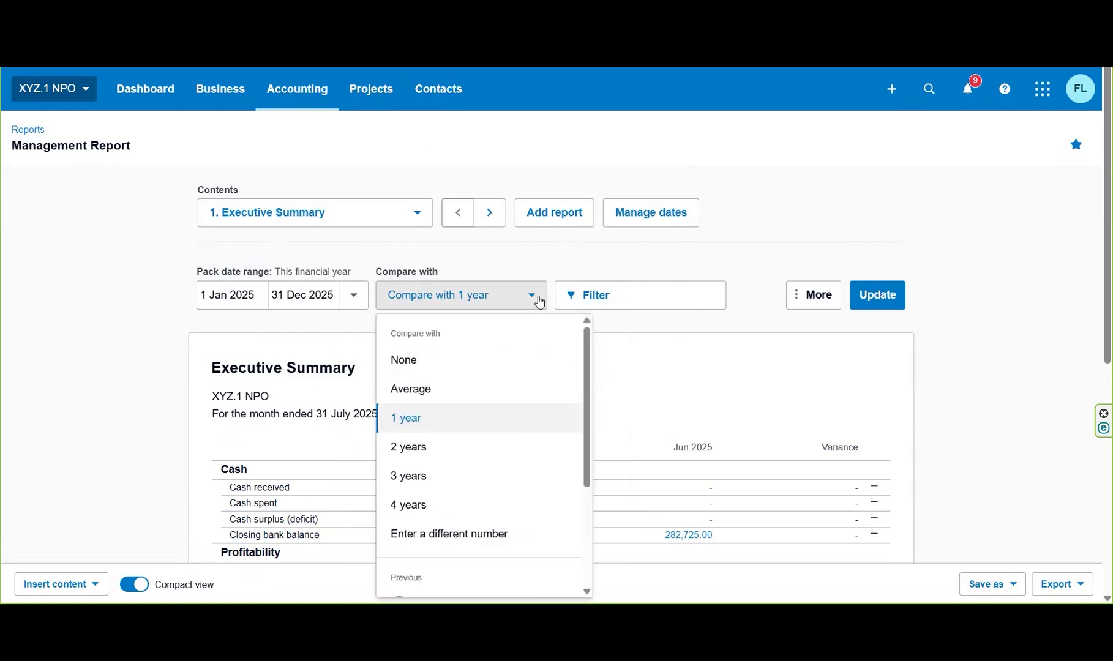
left_click(492, 361)
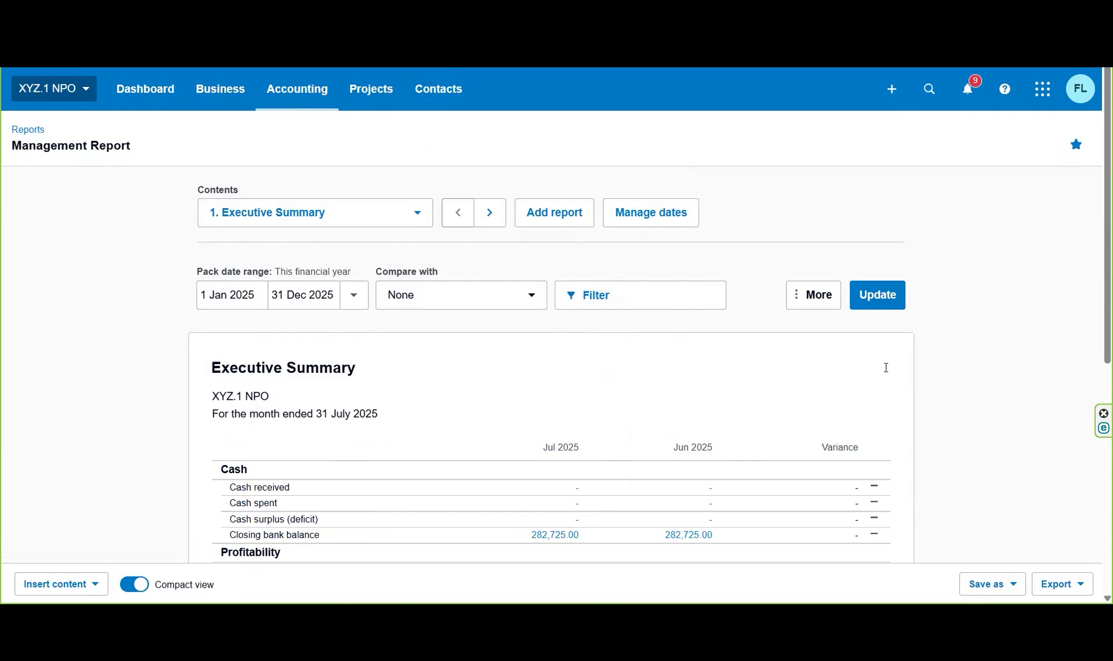
left_click_drag(1097, 150, 1097, 203)
left_click(828, 234)
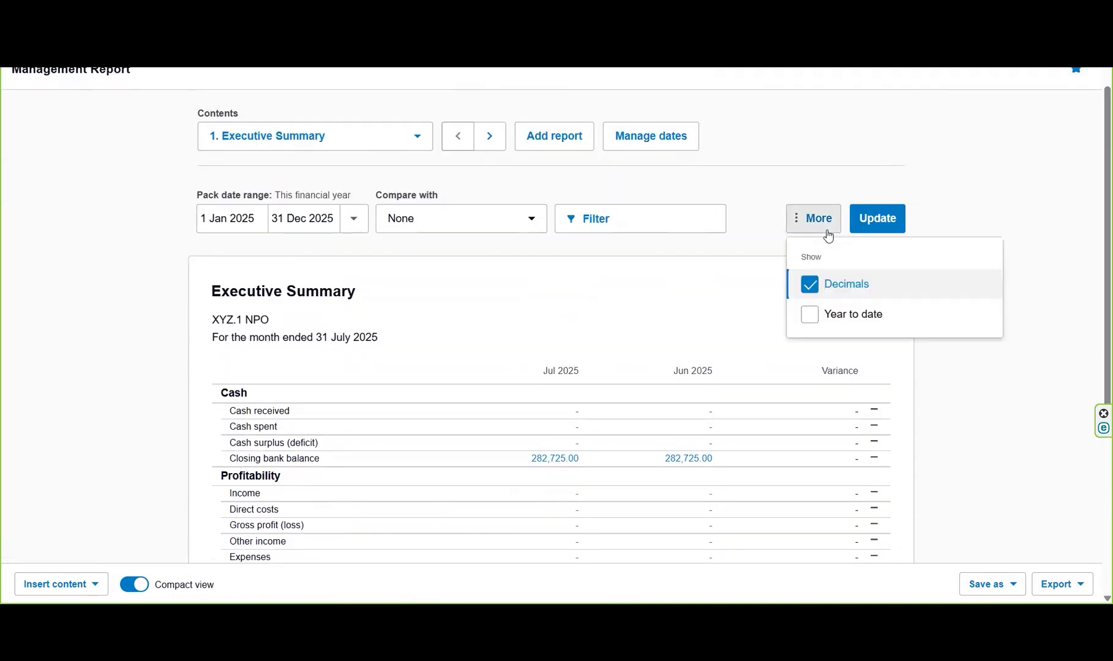
left_click(893, 225)
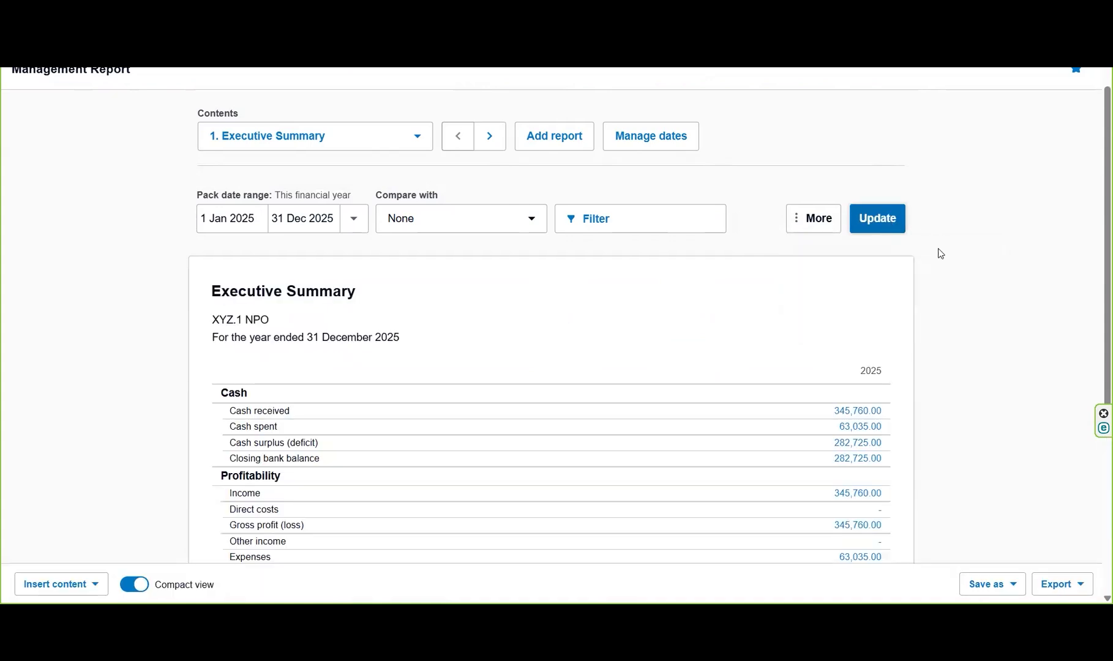
Examine the full Executive Summary and the pack's Cash Summary for the financial year.
scroll(977, 296, "down", 1)
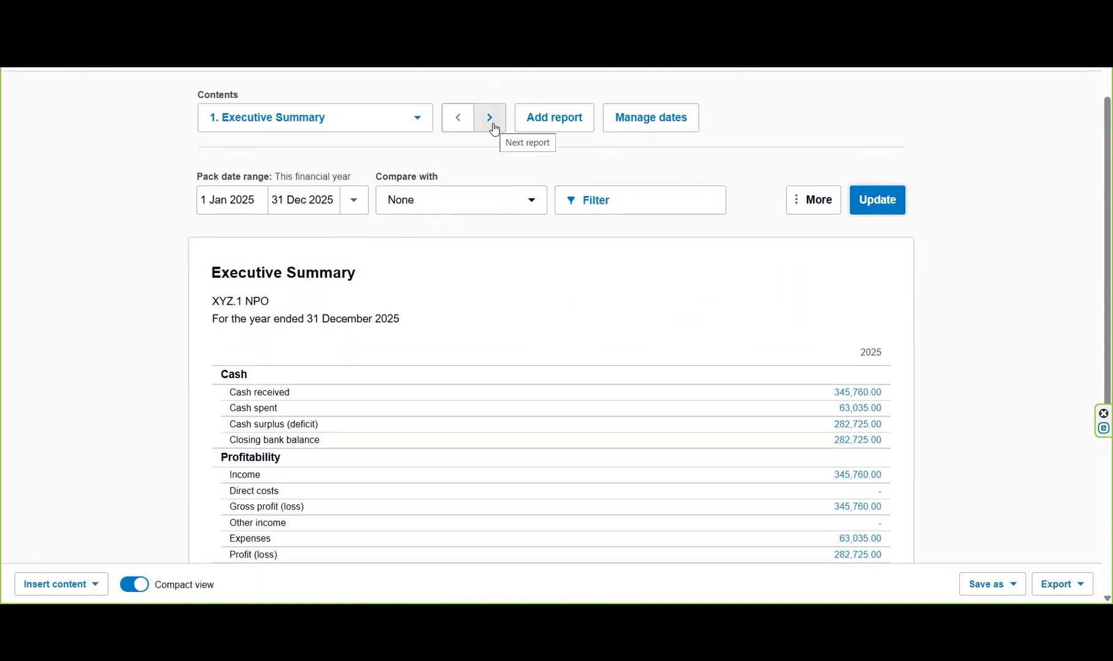
scroll(1095, 343, "down", 4)
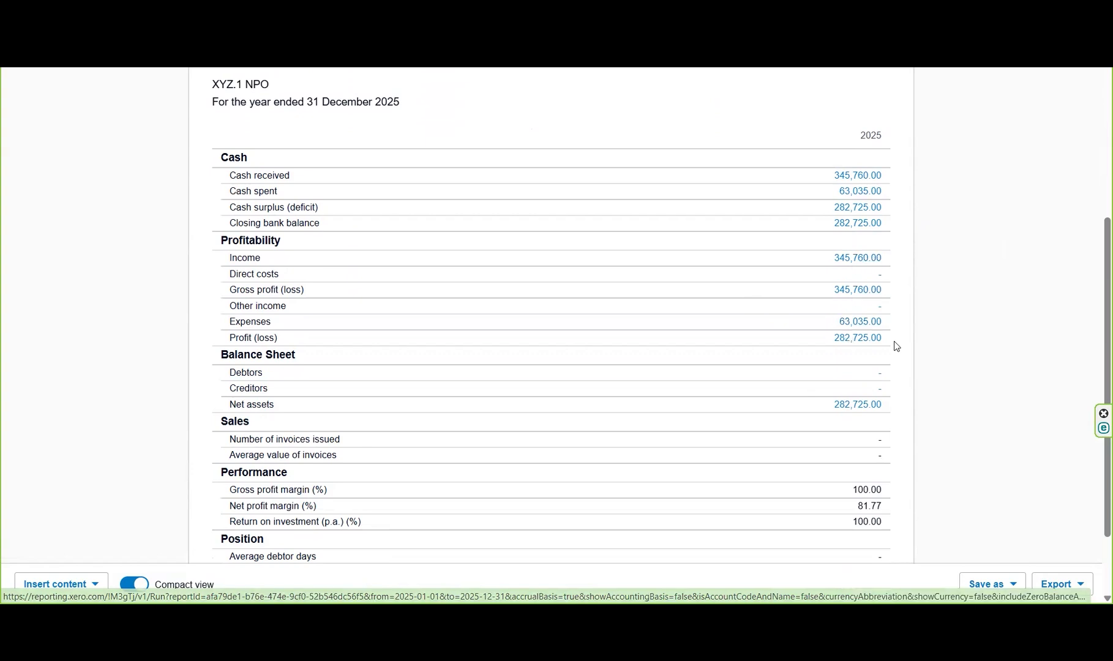
scroll(1095, 309, "down", 2)
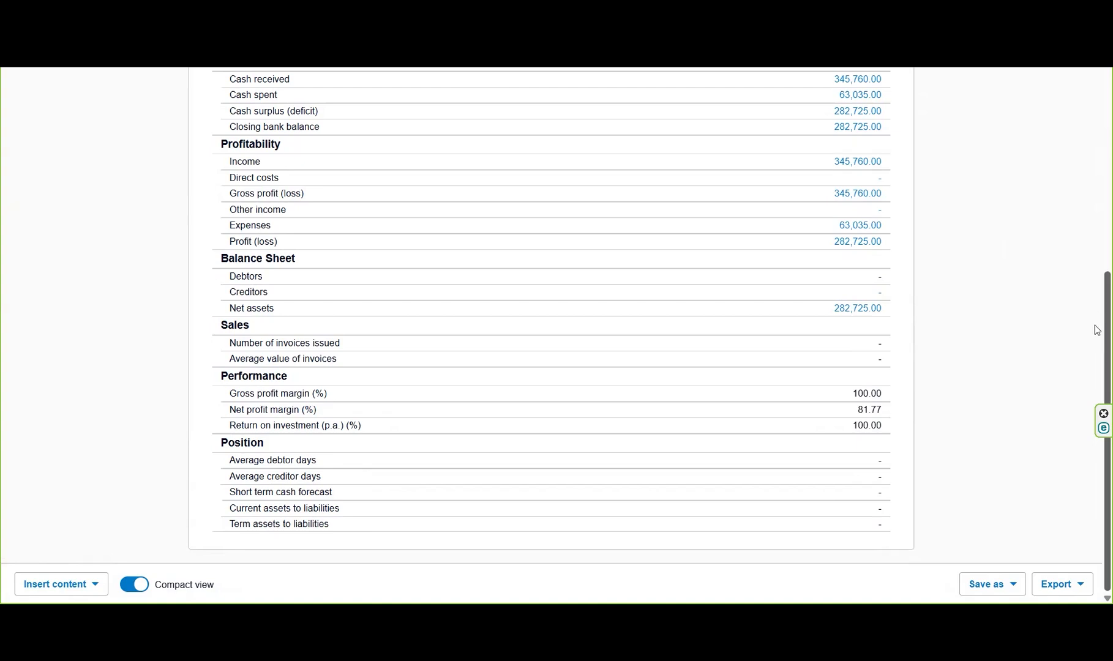
scroll(1094, 325, "up", 5)
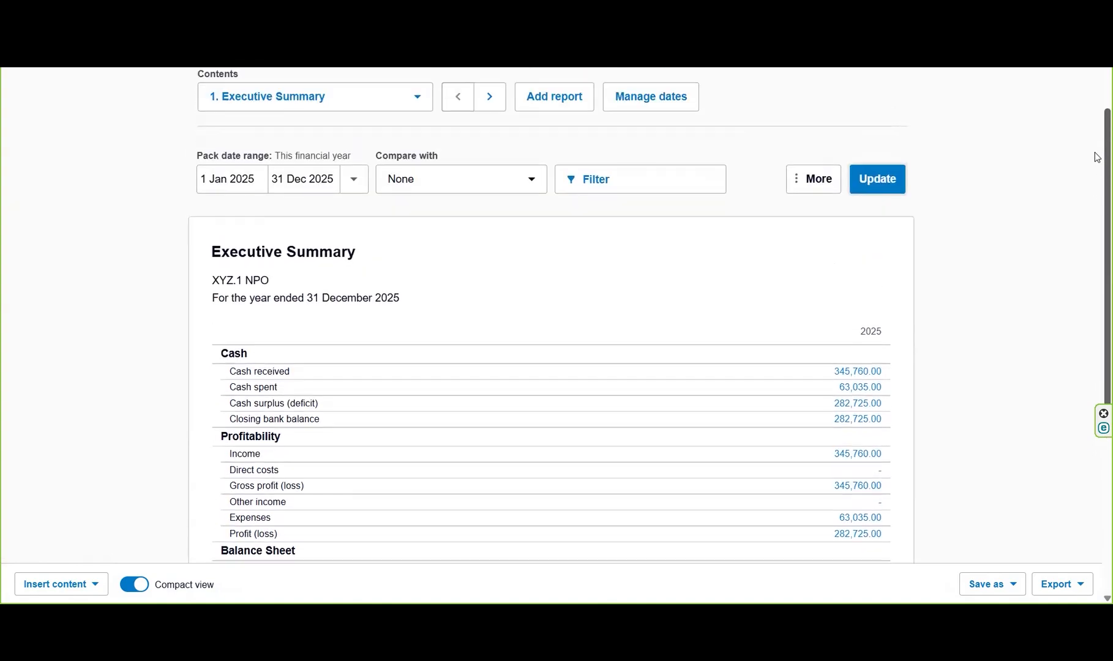
scroll(1097, 157, "up", 1)
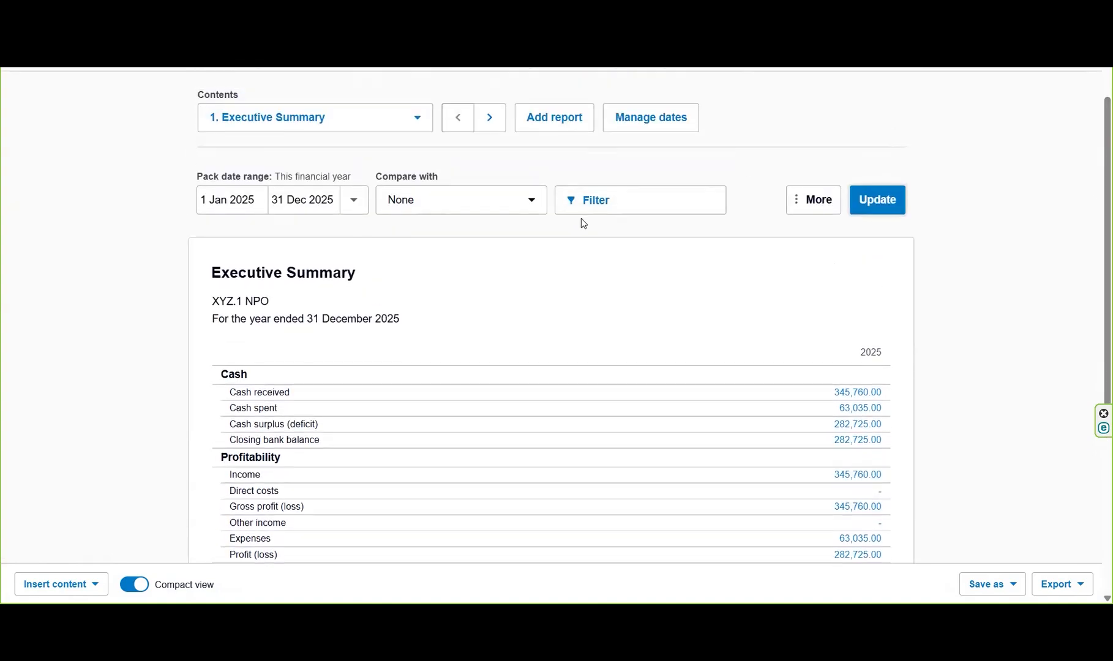
left_click(494, 125)
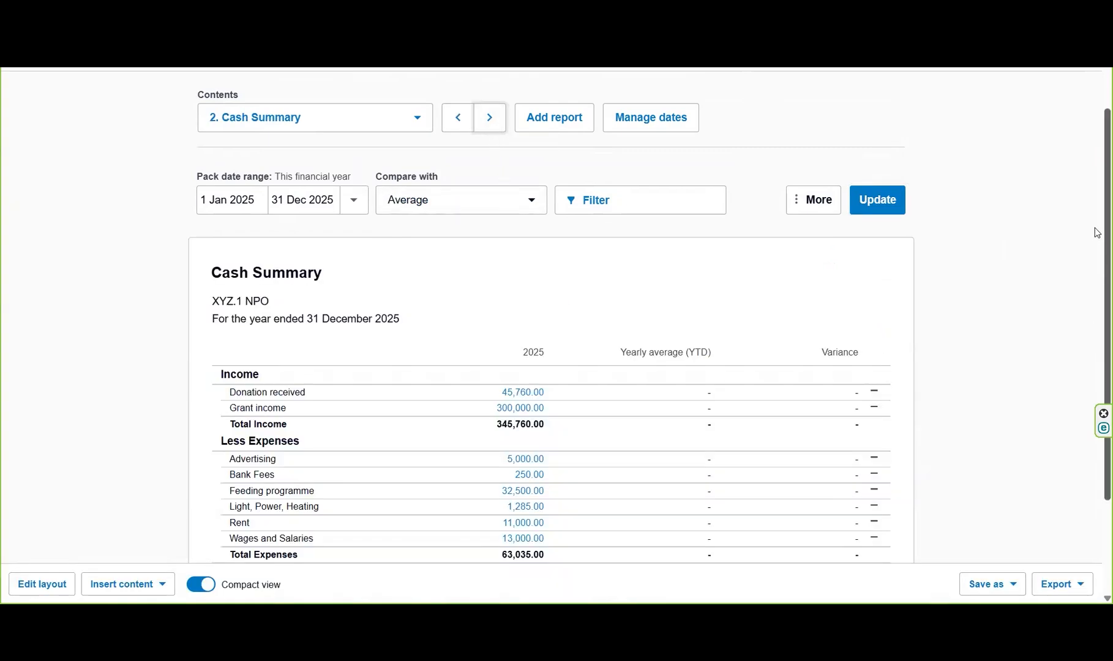
scroll(1097, 233, "down", 1)
scroll(1097, 256, "down", 3)
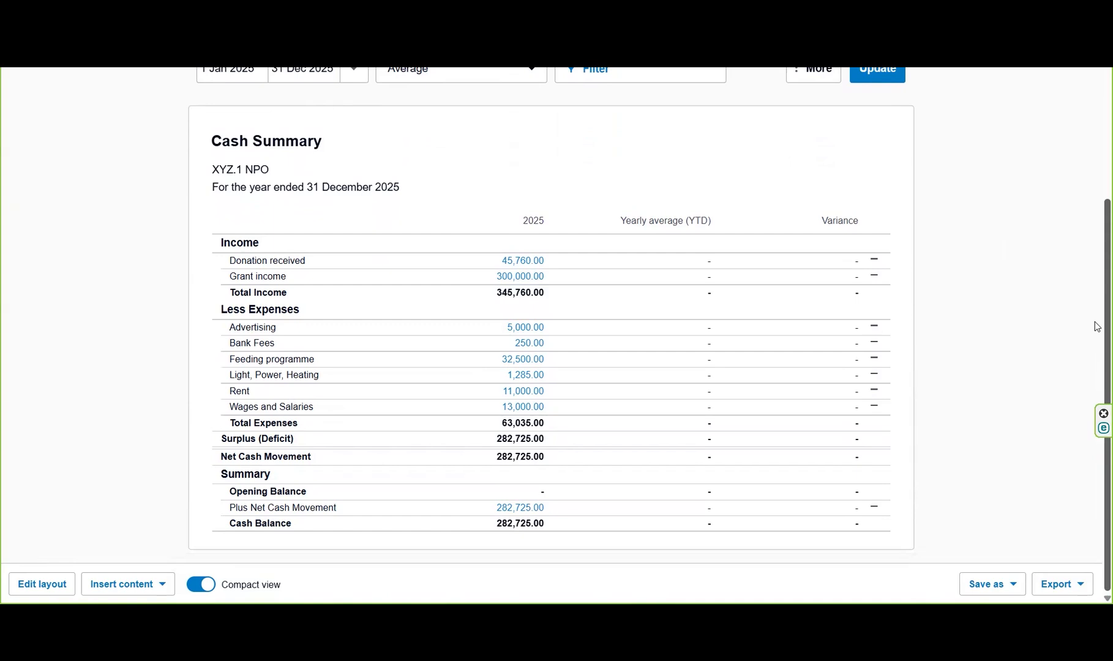
scroll(1096, 319, "up", 1)
scroll(1099, 154, "up", 3)
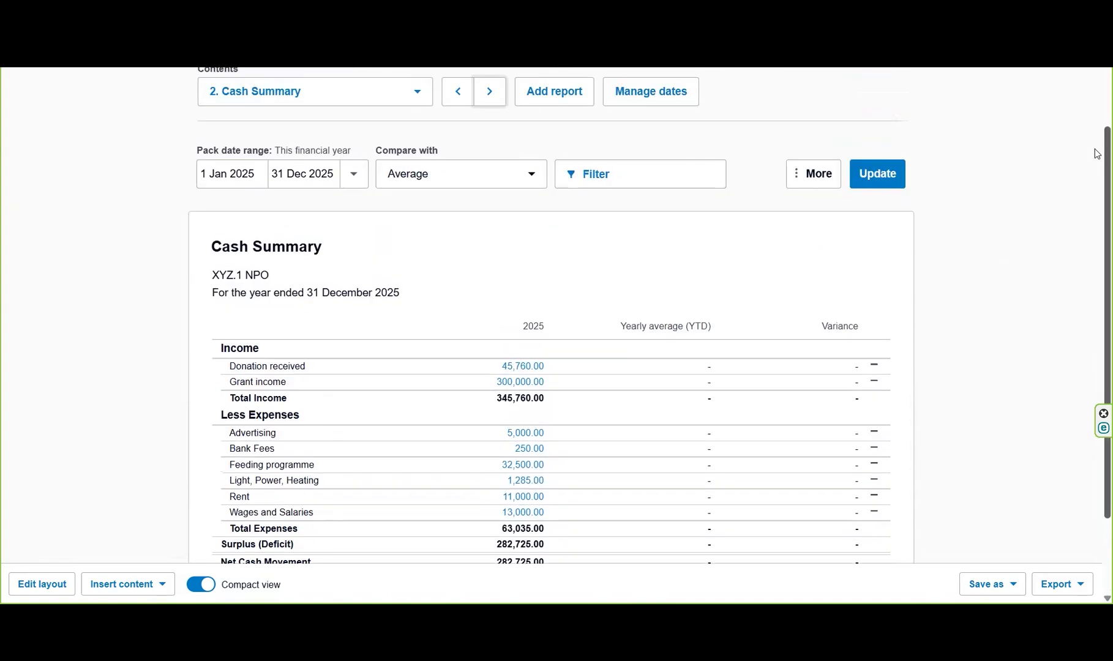
Update the pack's Profit and Loss report for the financial year with the comparison set to None.
left_click(490, 92)
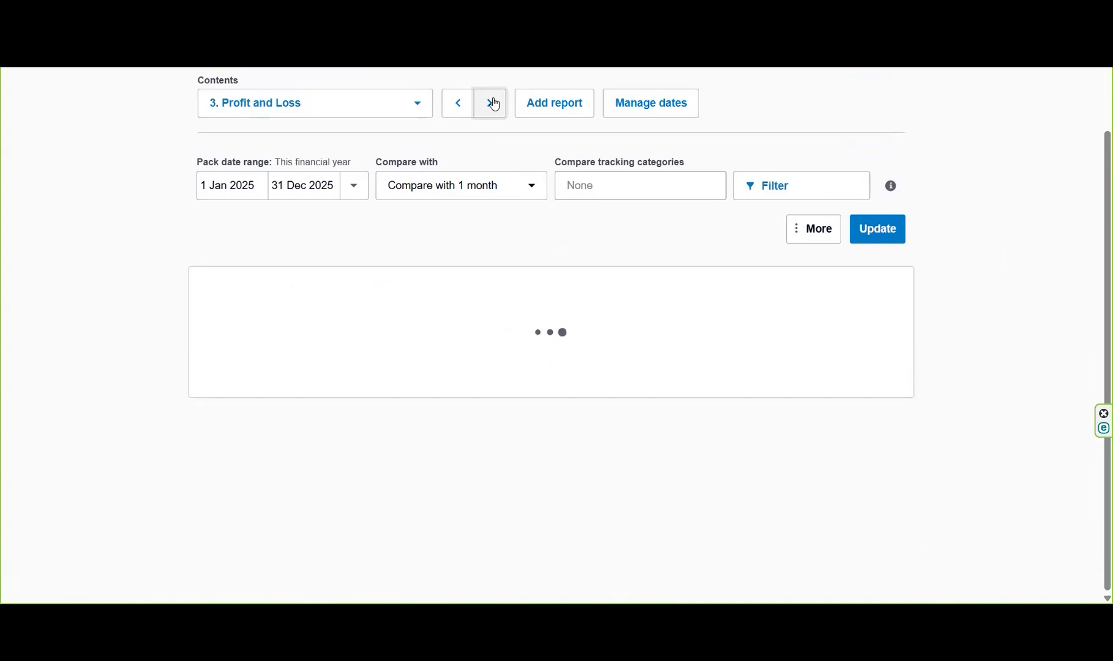
scroll(493, 97, "down", 2)
scroll(1095, 249, "down", 1)
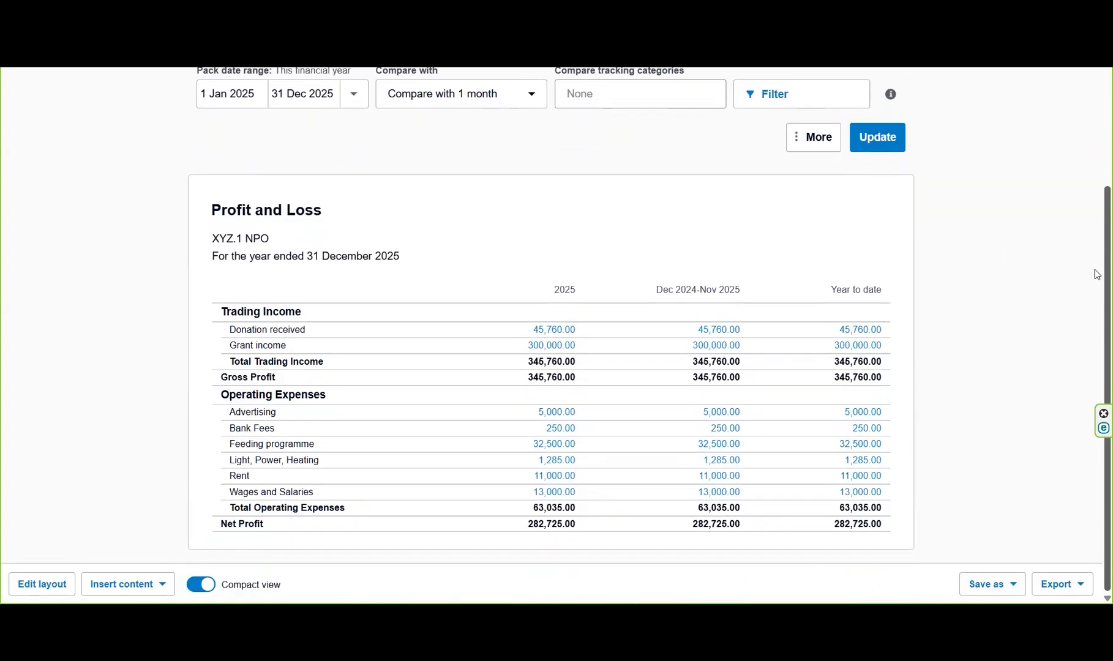
left_click(529, 100)
left_click(455, 161)
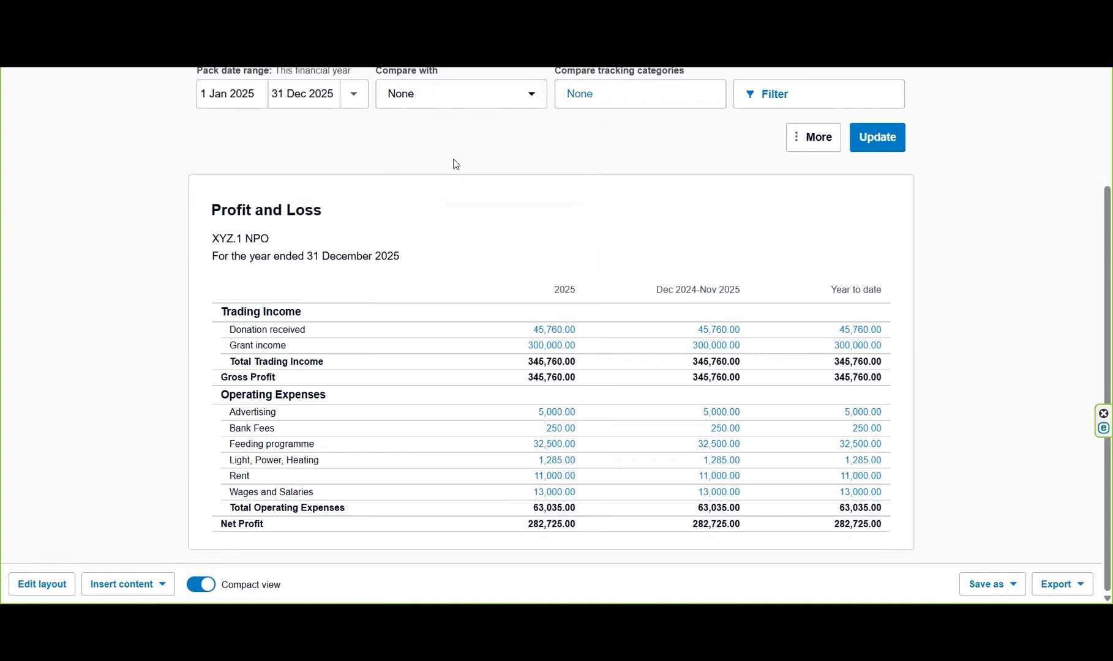
left_click(889, 144)
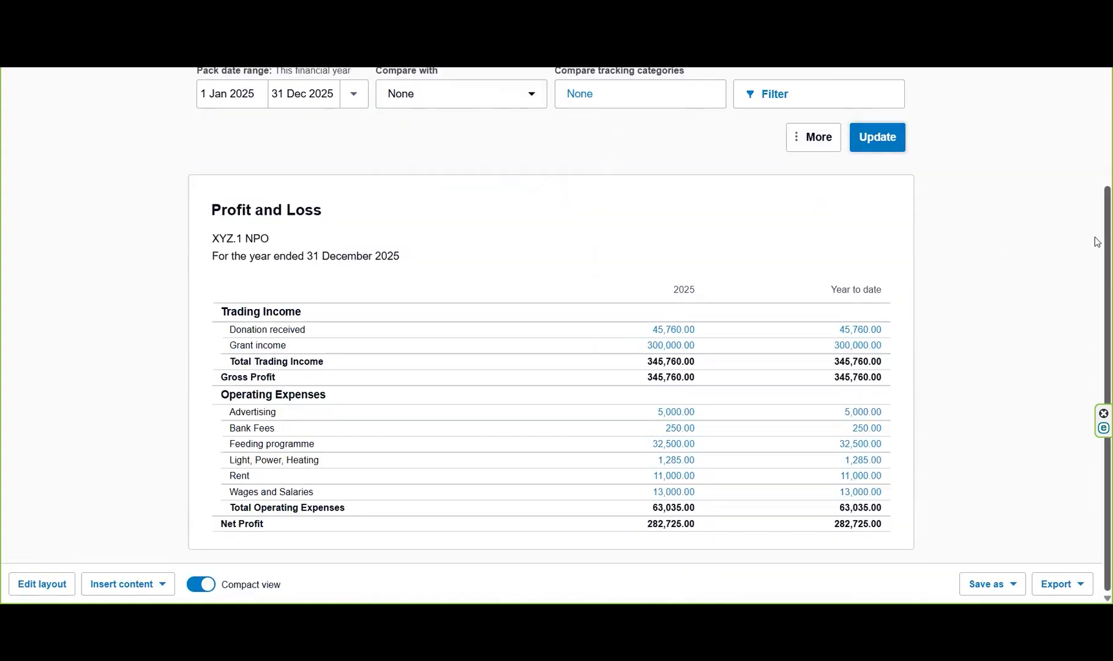
Move on to the pack's Balance Sheet, export the management report as PDF and check the exported pages.
scroll(1096, 243, "up", 3)
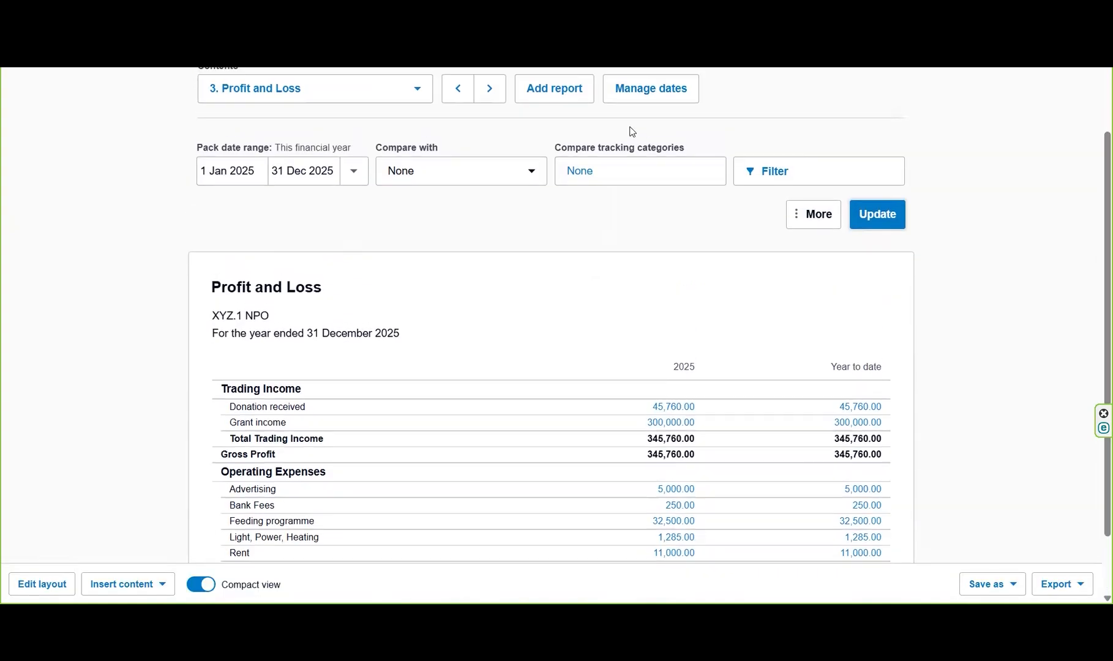
left_click(493, 93)
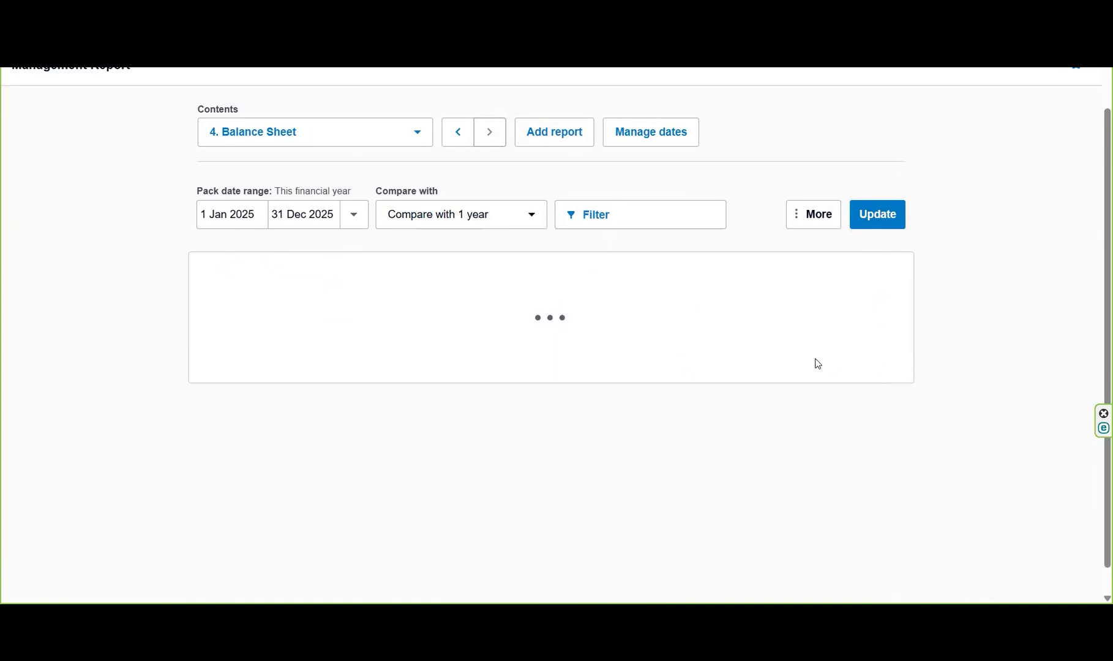
left_click(1059, 584)
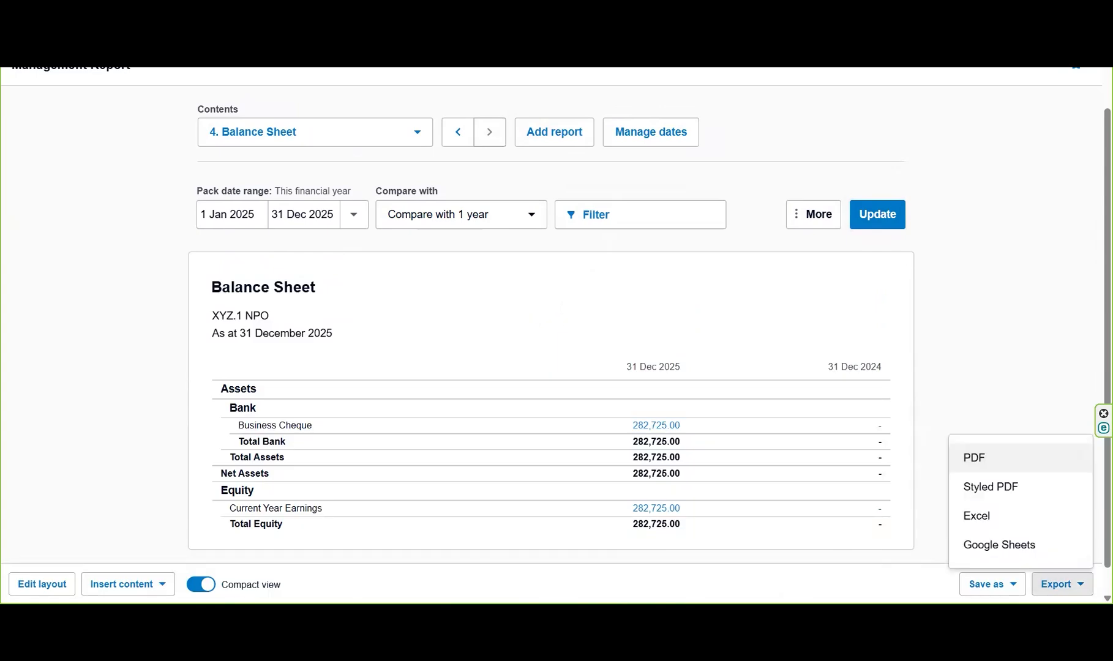
left_click(1016, 457)
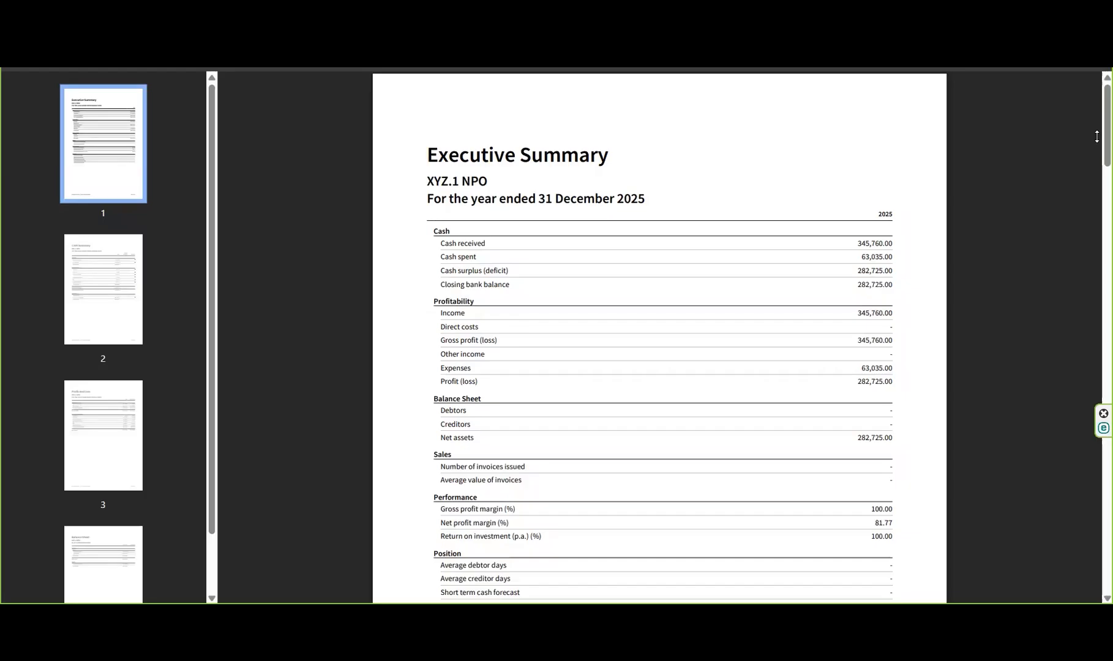
left_click_drag(1097, 131, 1096, 197)
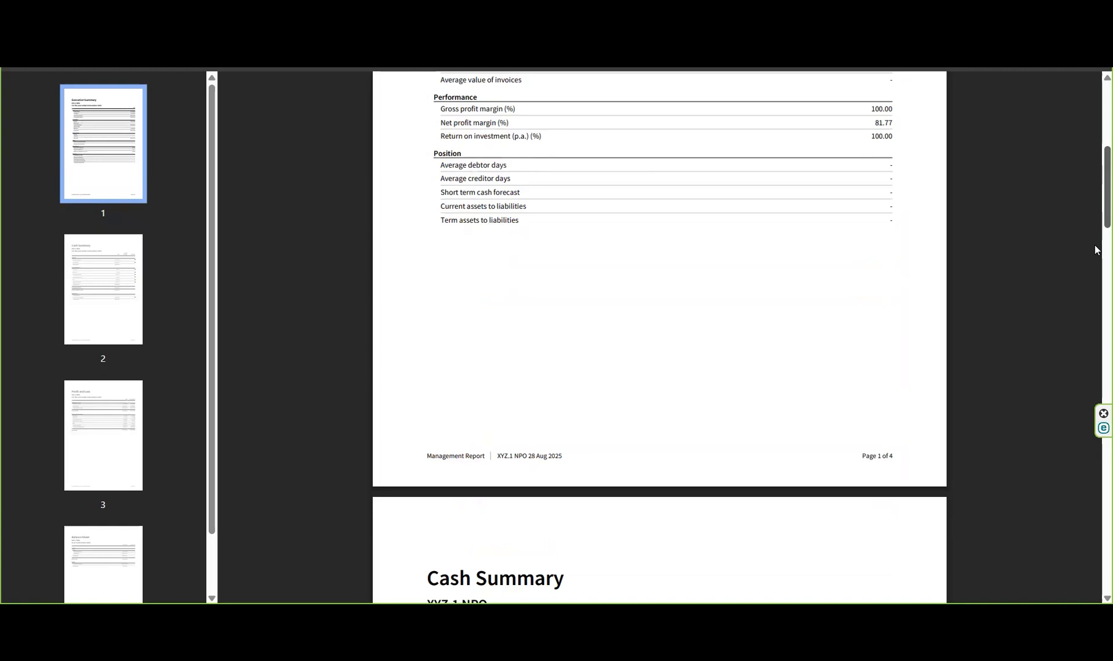
left_click_drag(1097, 251, 1095, 114)
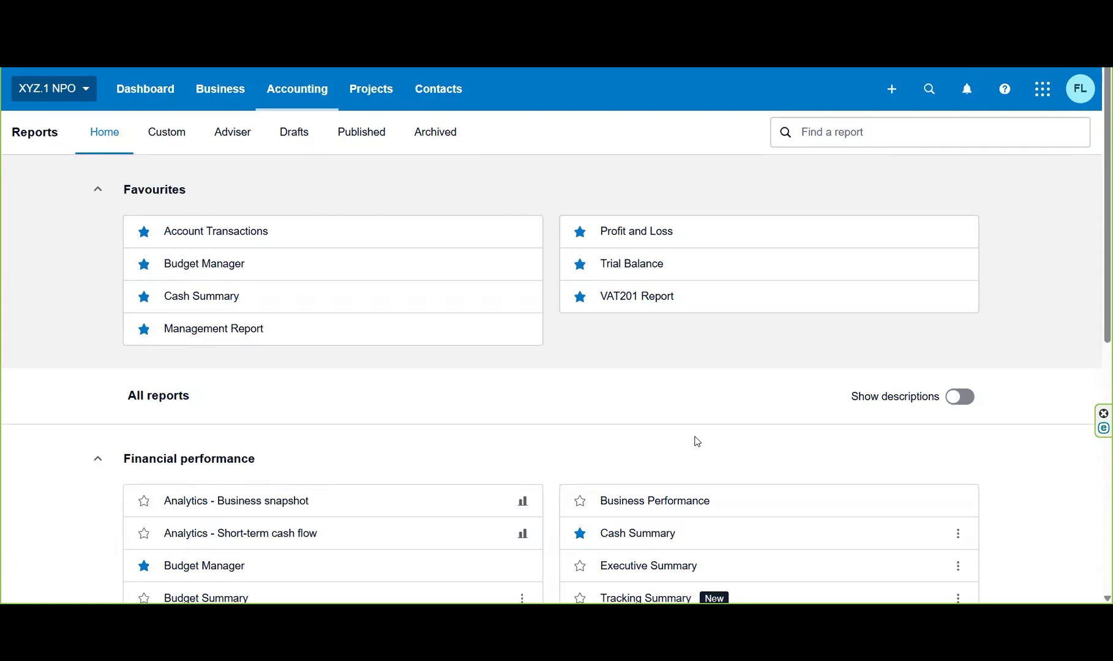
Open the standalone Cash Summary report and set its start date to 1 Jan 2025.
left_click(625, 536)
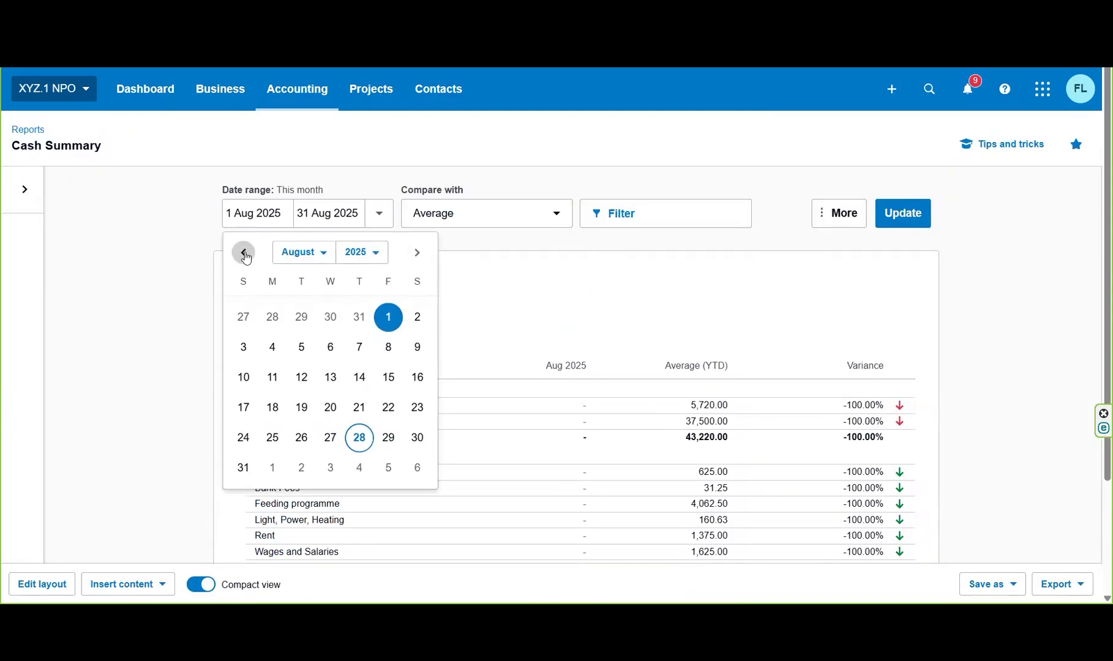
left_click(243, 252)
left_click(244, 252)
left_click(244, 252)
left_click(243, 252)
left_click(243, 252)
left_click(243, 253)
left_click(244, 252)
left_click(330, 317)
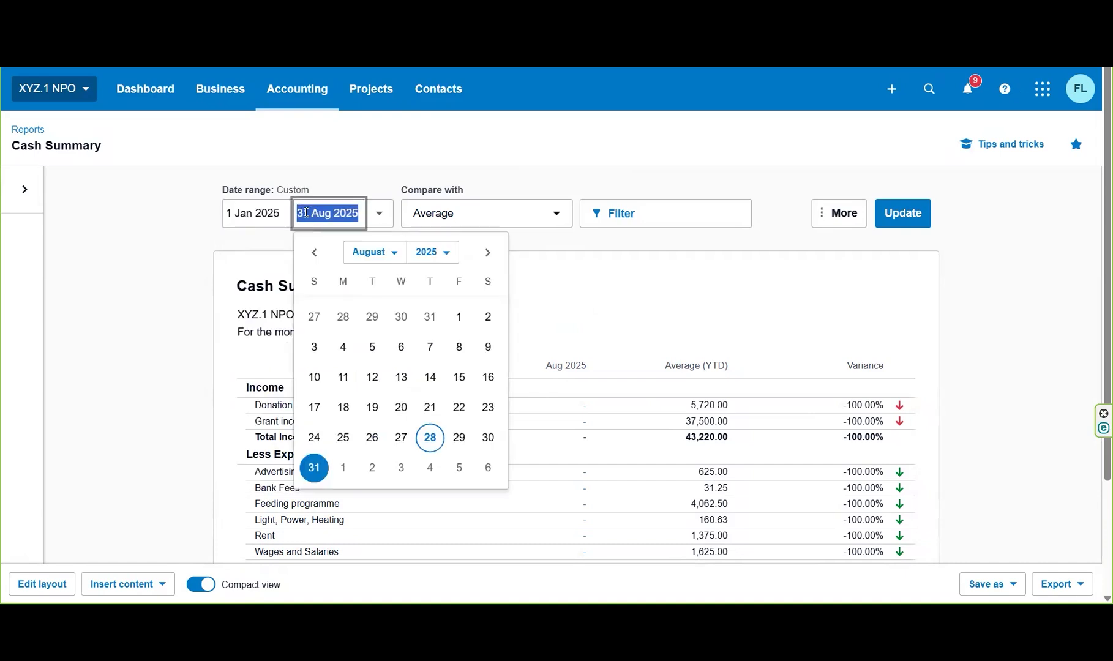
Set the Cash Summary's end date to 28 Feb 2025, update the report and review its figures.
left_click(314, 252)
left_click(315, 252)
left_click(314, 252)
left_click(314, 252)
left_click(314, 252)
left_click(314, 252)
left_click(459, 437)
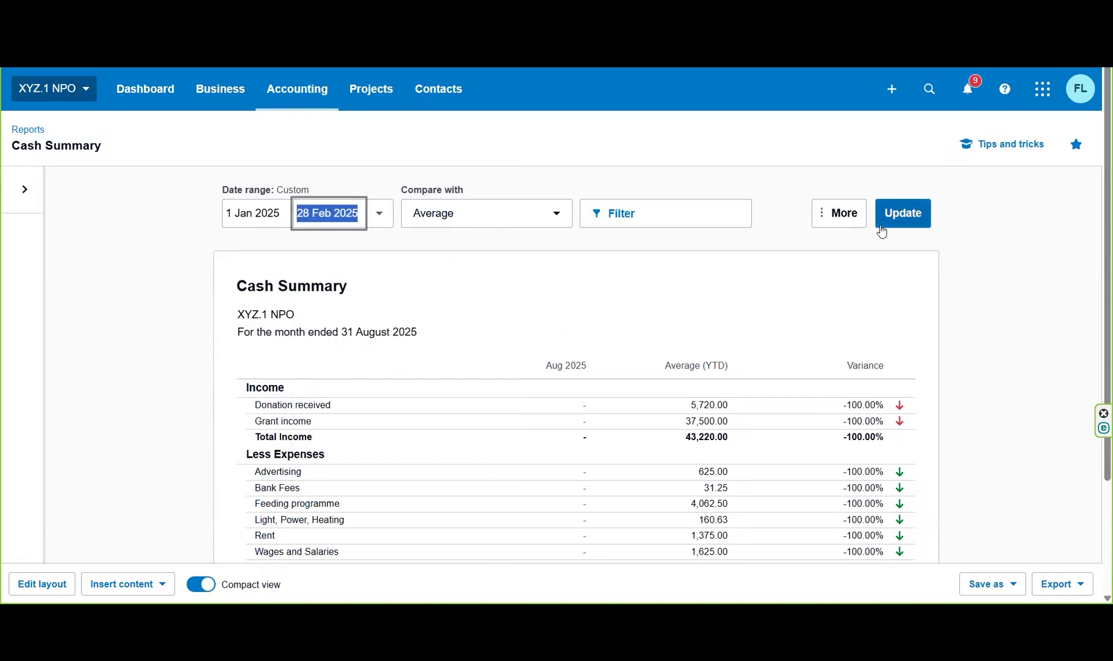
left_click(912, 218)
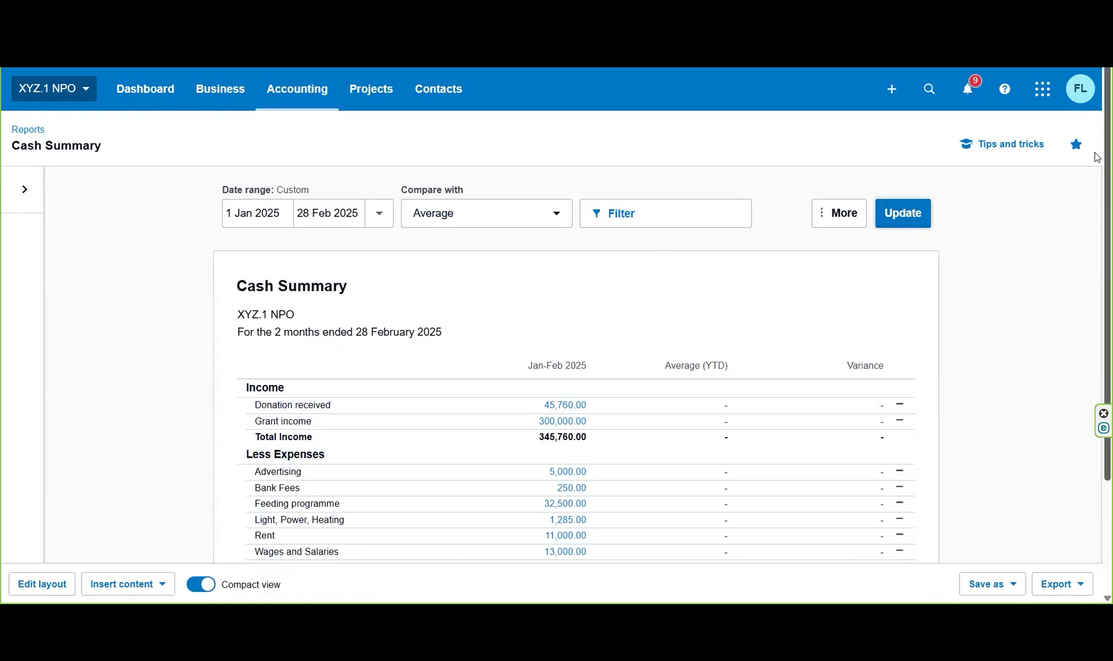
scroll(1096, 262, "down", 2)
scroll(1096, 262, "down", 1)
scroll(1098, 375, "up", 3)
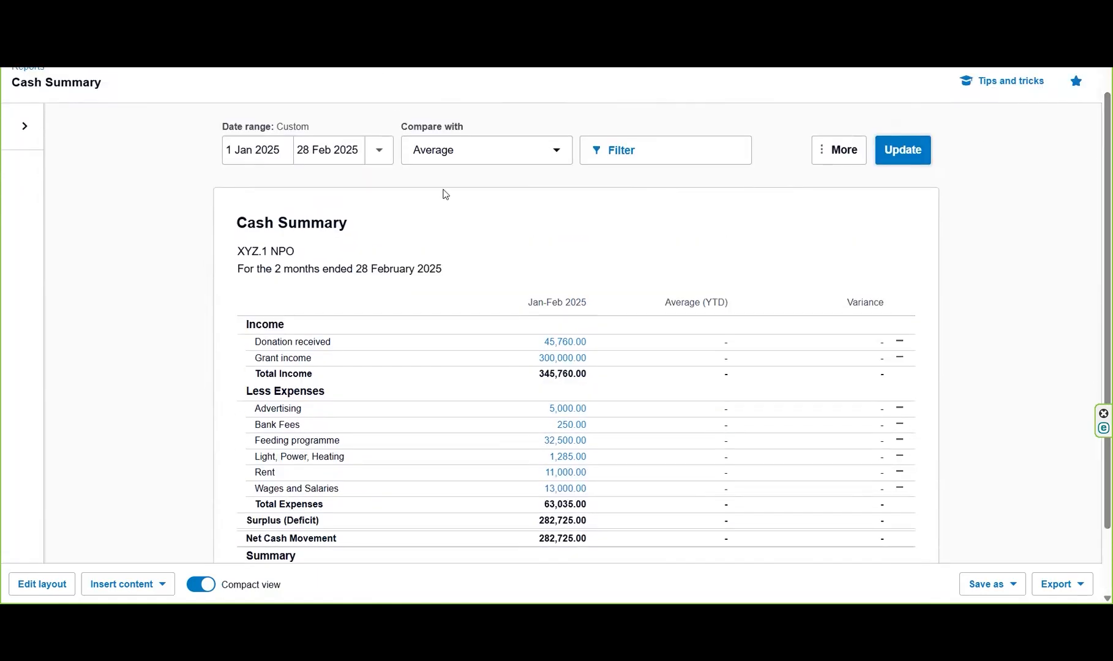
Update the Cash Summary with the date range set to This financial year and review the full report.
left_click(379, 150)
left_click(367, 240)
left_click(912, 160)
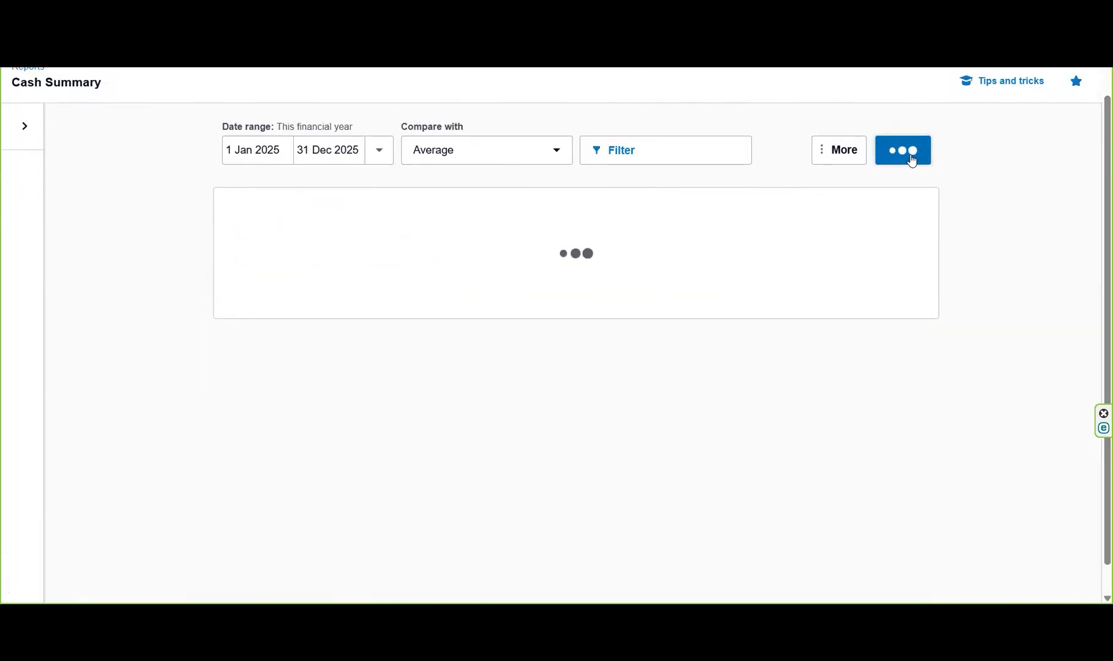
scroll(1096, 319, "down", 2)
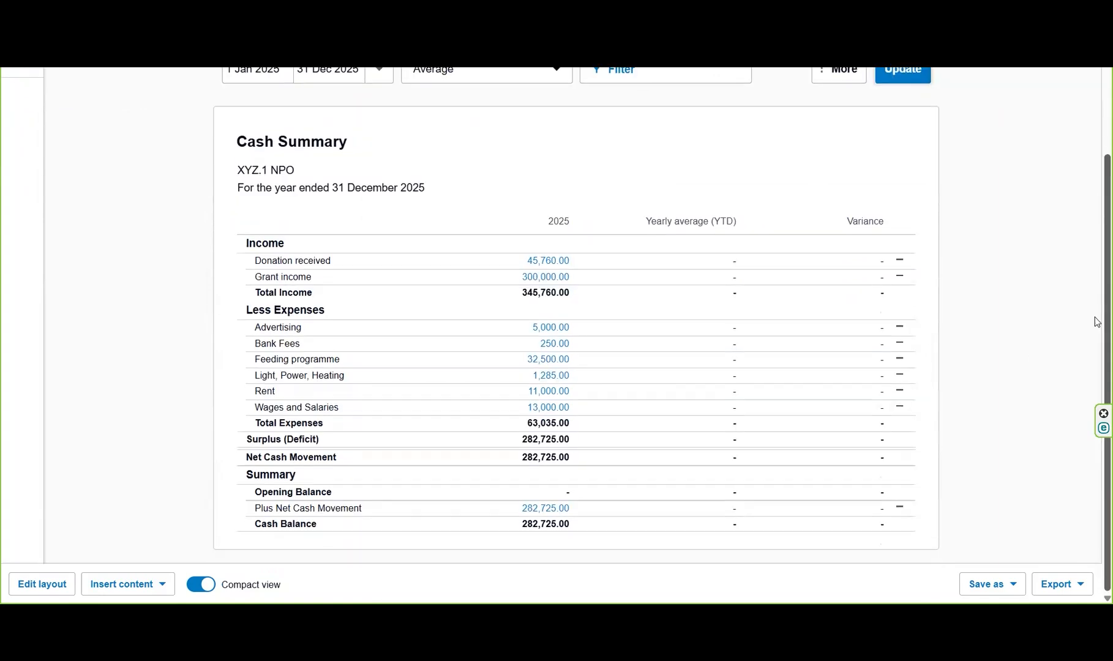
scroll(1096, 121, "up", 4)
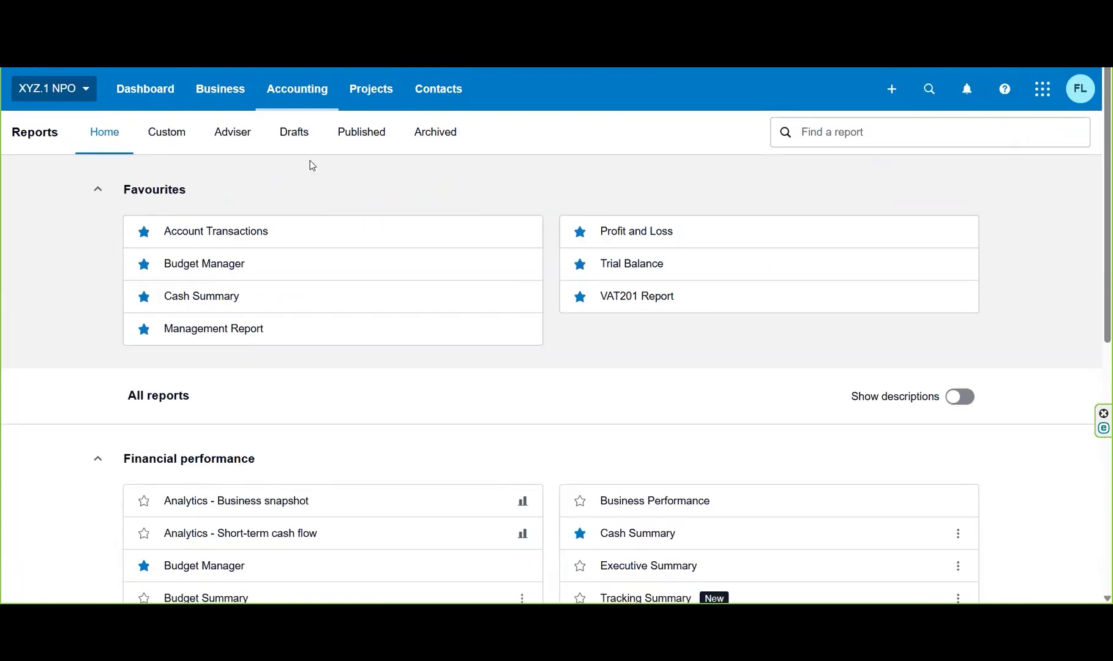
Open the Business snapshot analytics and examine its profitability and efficiency metrics.
left_click(269, 502)
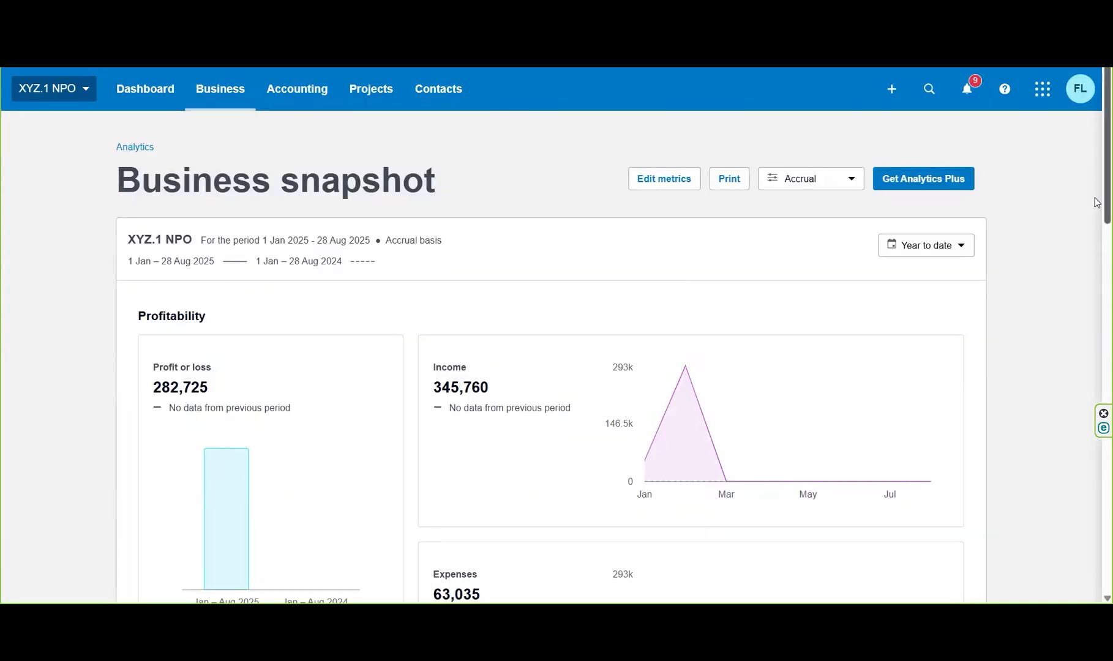
scroll(1096, 202, "down", 1)
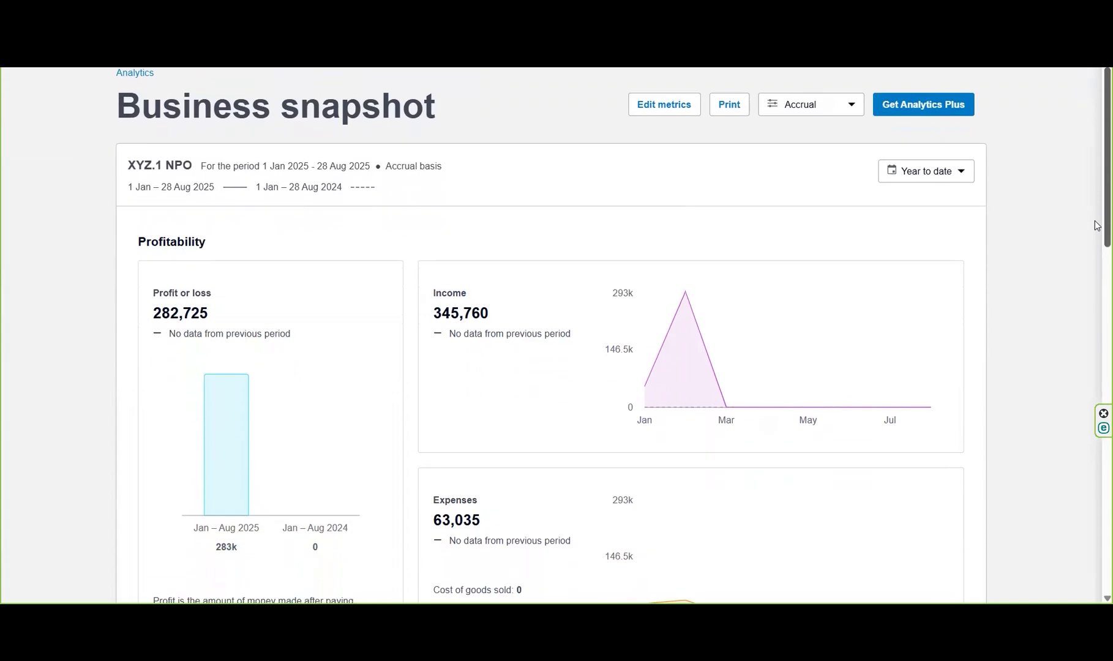
scroll(1096, 245, "down", 1)
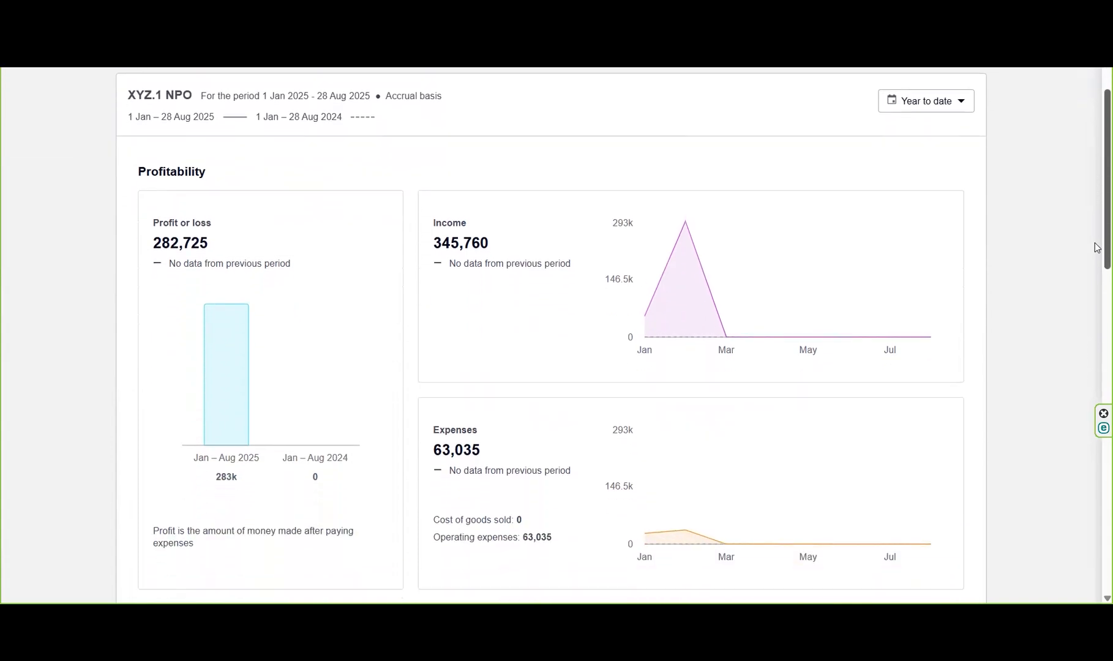
scroll(1096, 251, "down", 1)
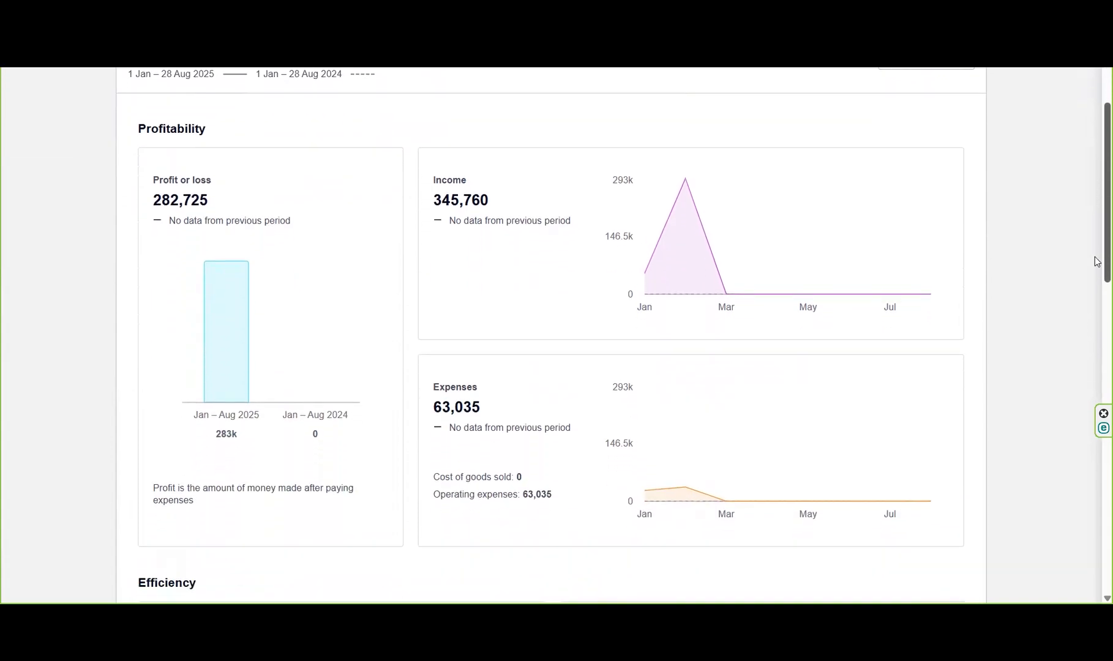
scroll(1096, 261, "down", 1)
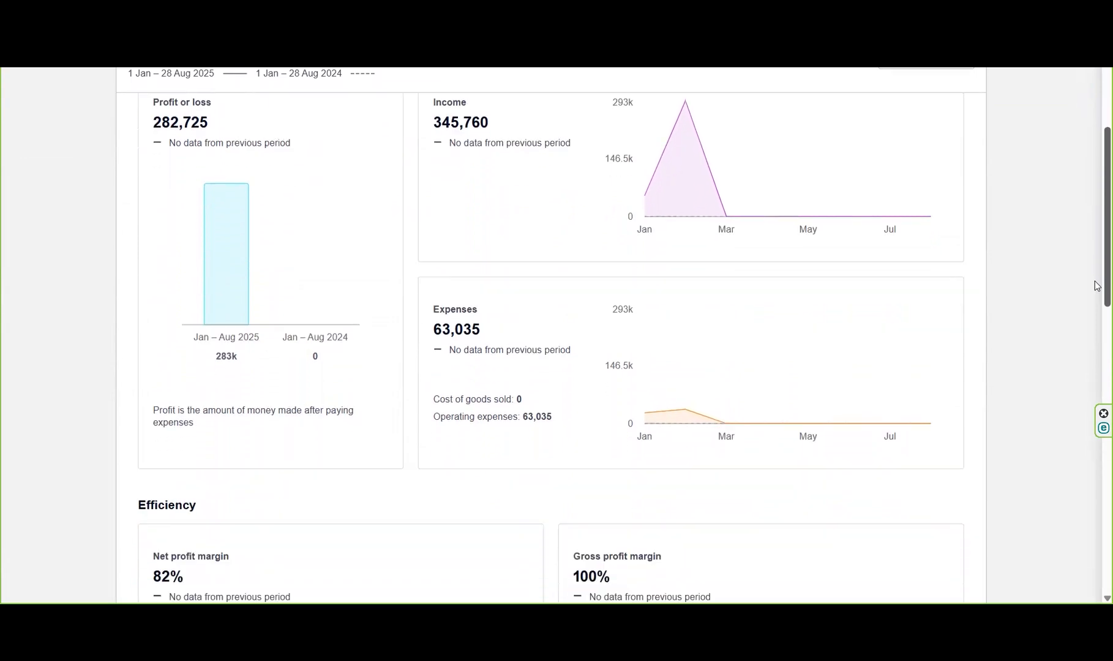
left_click_drag(1095, 279, 1096, 194)
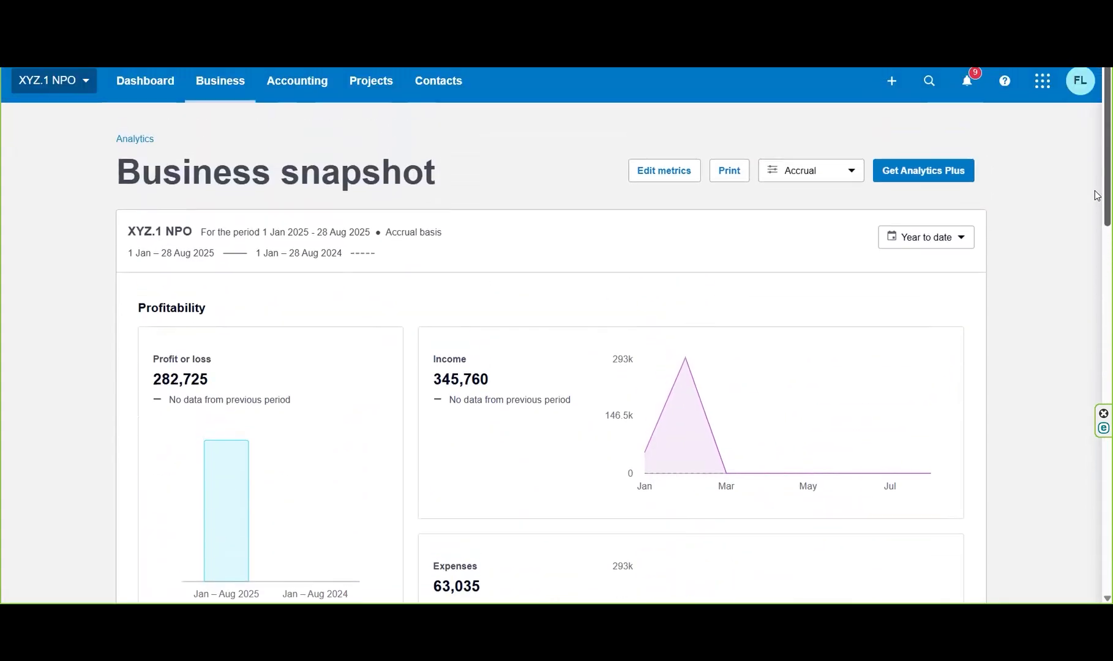